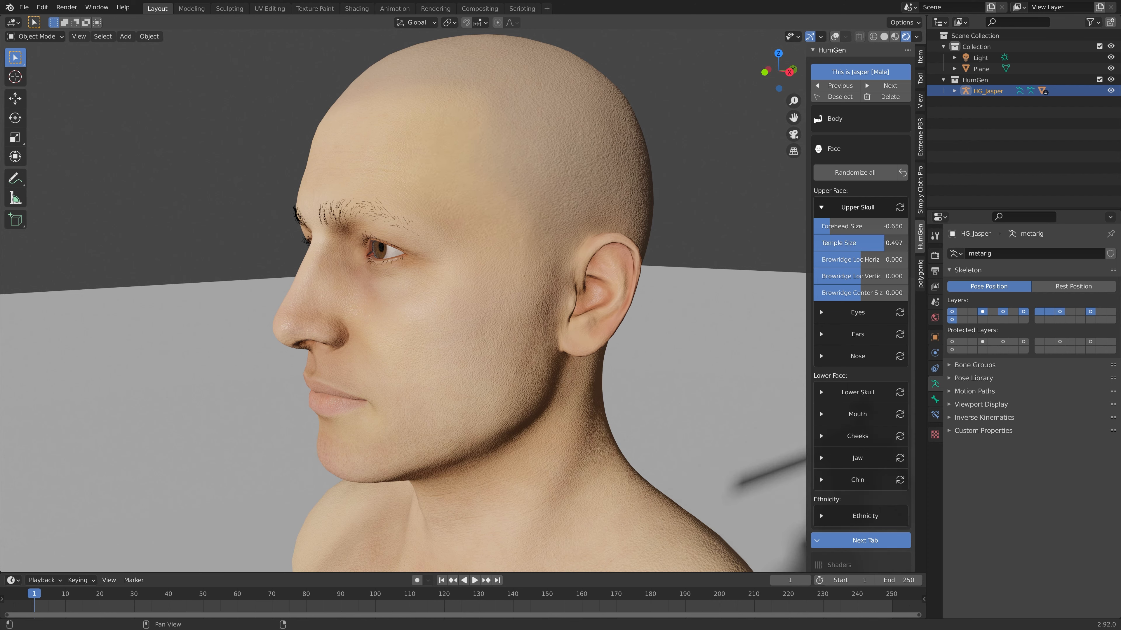
Reshape the upper face with Temple Size -0.718, vertical browridge location -0.859 and eye Width 0.233.
middle_click_drag(706, 203, 600, 207)
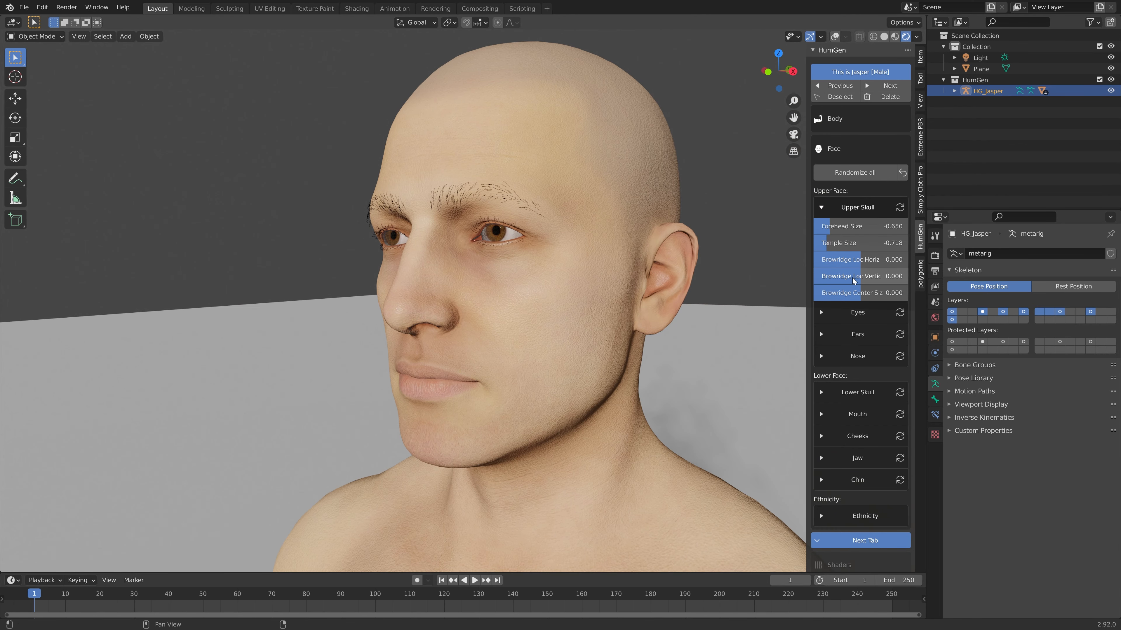
left_click_drag(852, 278, 825, 277)
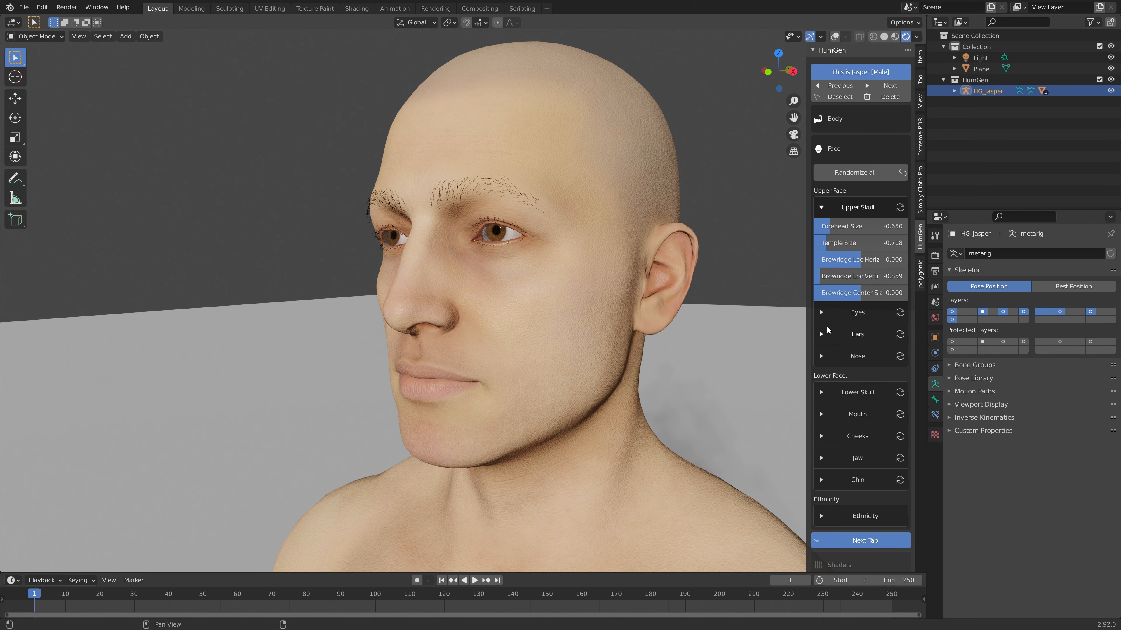
left_click(842, 308)
scroll(835, 312, "down", 2)
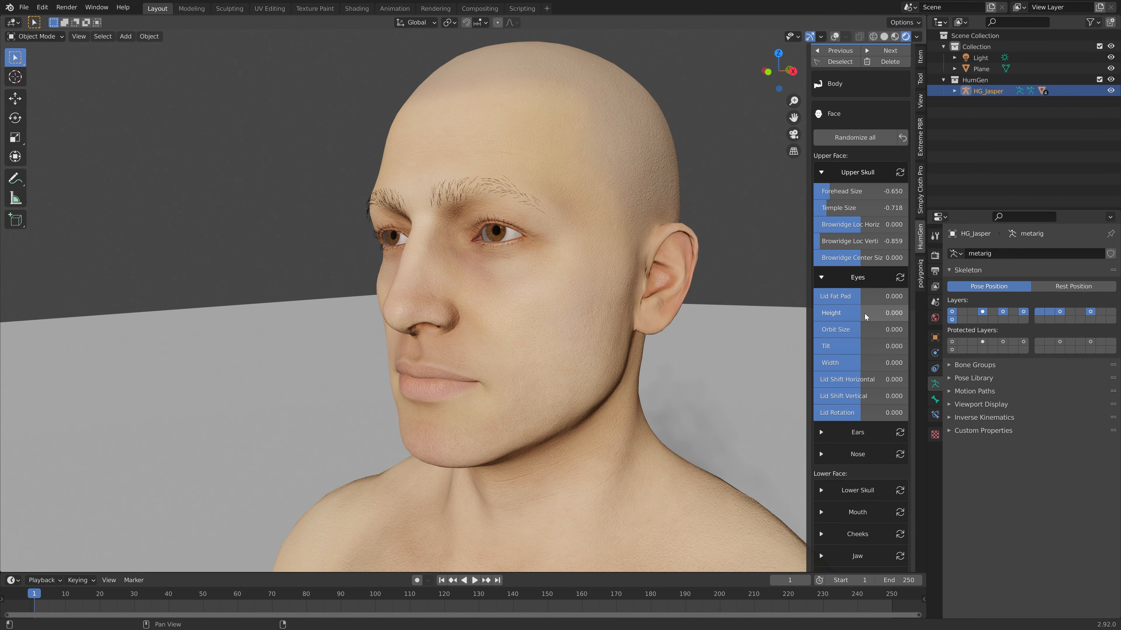
middle_click_drag(626, 293, 745, 281)
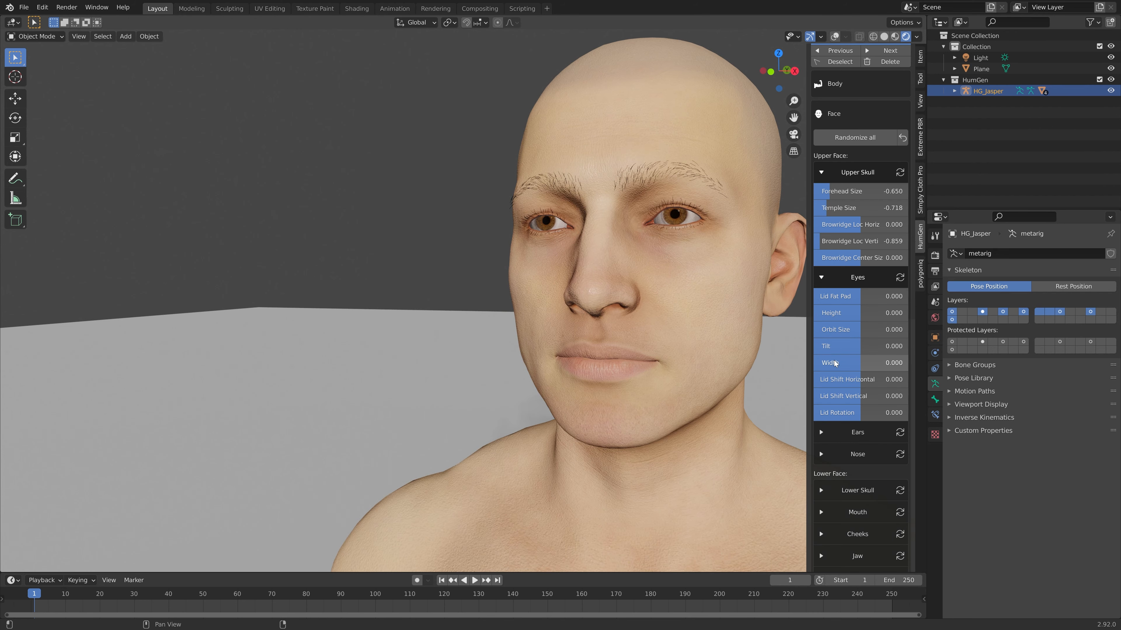
mouse_move(856, 358)
left_mouse_down()
mouse_move(815, 362)
mouse_move(872, 364)
left_mouse_up()
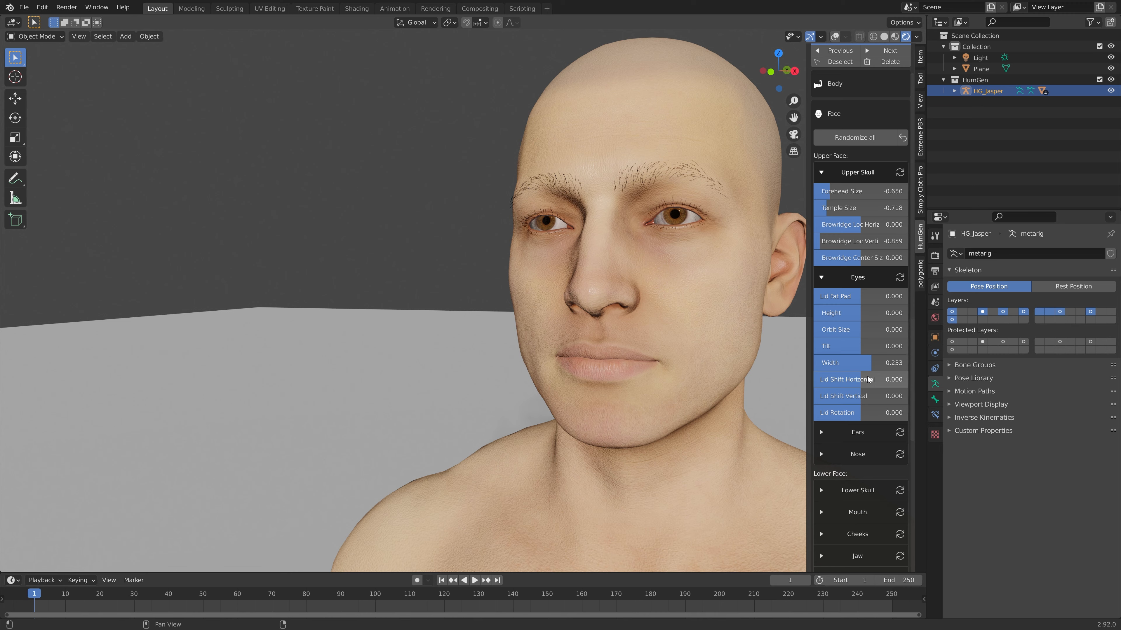
Set the ears' Height to 0.337 and their Width to -0.123.
scroll(862, 382, "down", 4)
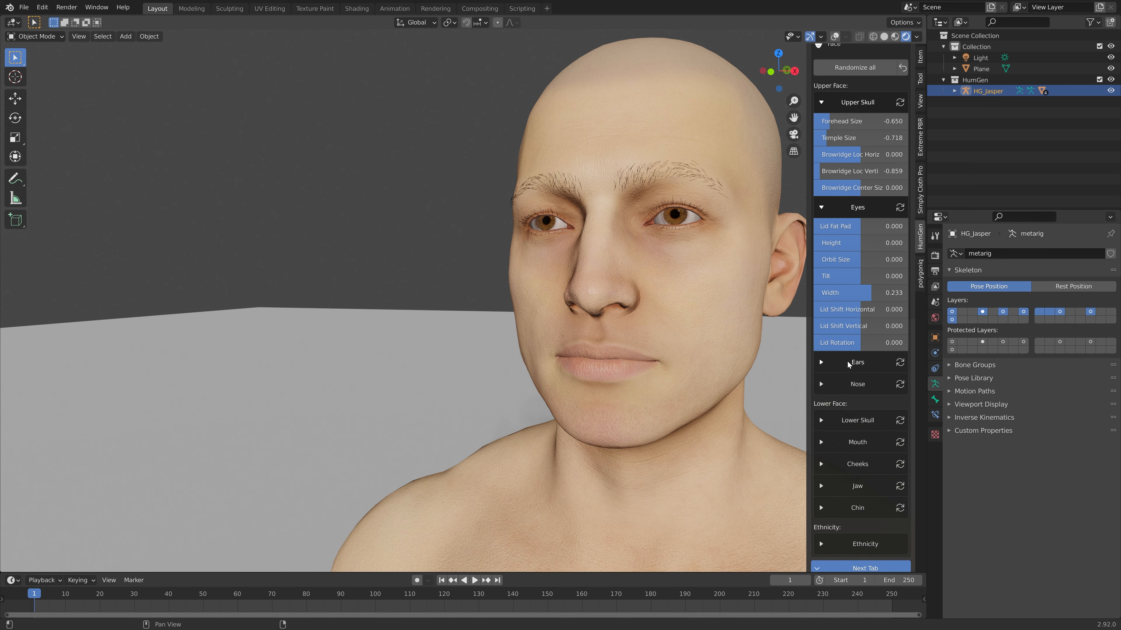
left_click(819, 357)
middle_click_drag(777, 344, 693, 334)
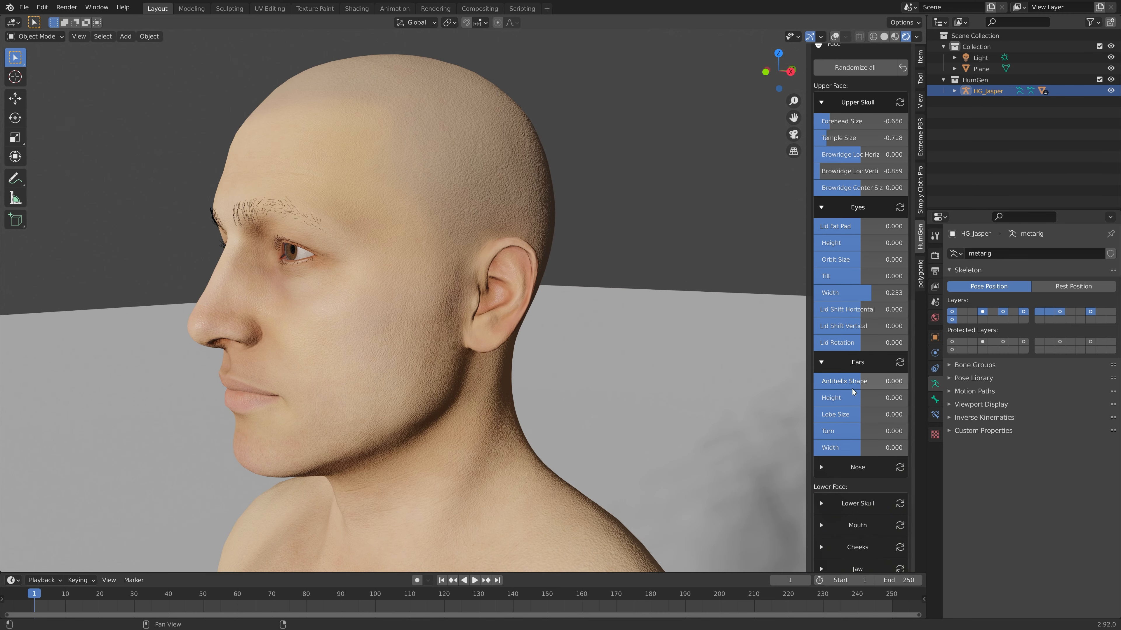
left_click_drag(860, 398, 859, 398)
left_click_drag(860, 450, 856, 448)
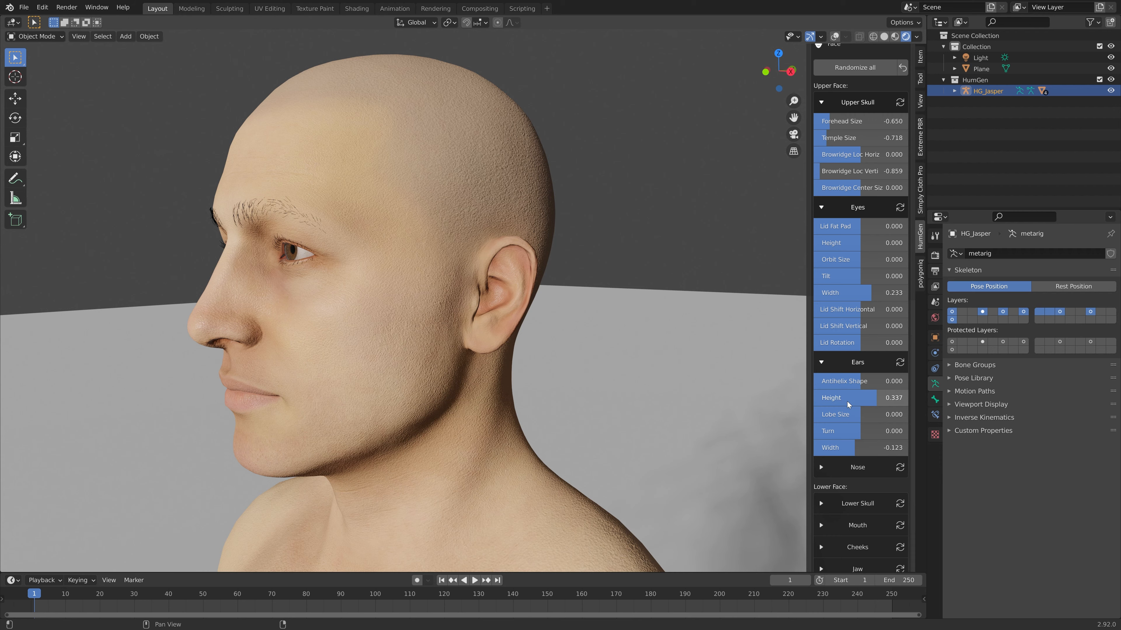
Shape the nose with Angle 0.258, Bridge Height -0.037, Height -0.025 and Location -0.012.
scroll(848, 415, "down", 5)
left_click(828, 412)
middle_click_drag(564, 365, 801, 420)
mouse_move(860, 427)
left_mouse_down()
mouse_move(825, 428)
mouse_move(889, 428)
mouse_move(873, 428)
left_mouse_up()
scroll(866, 443, "down", 5)
left_click_drag(860, 385, 853, 438)
scroll(857, 436, "down", 2)
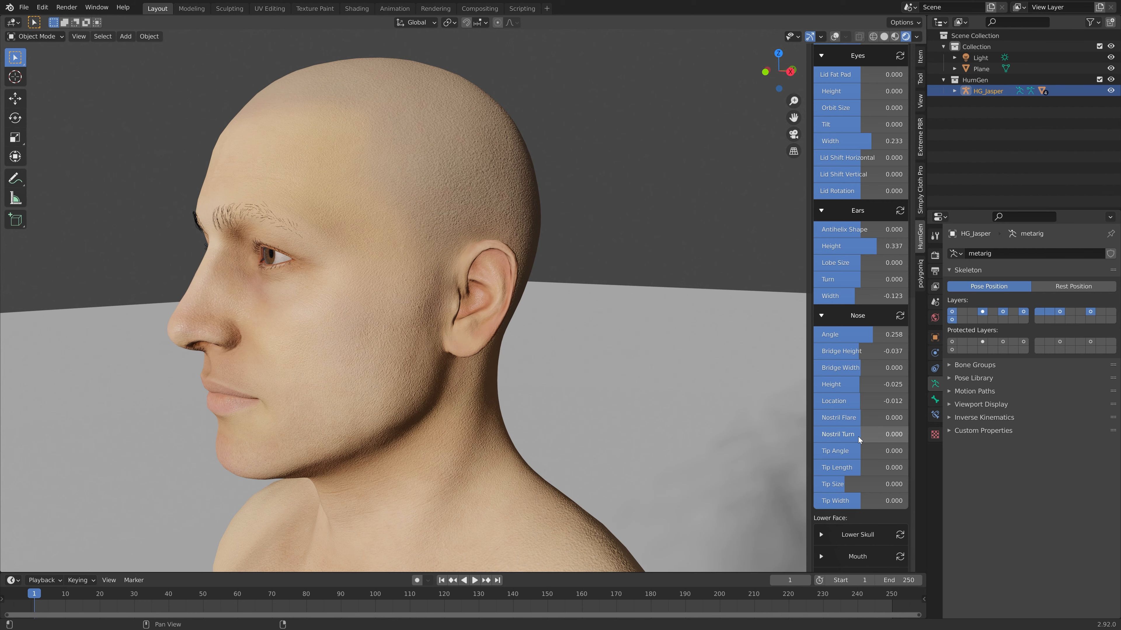
Narrow the nose with Tip Width -0.853, Bridge Width -0.656, Nostril Turn -0.166 and Nostril Flare -0.190.
left_click_drag(857, 501, 902, 501)
middle_click_drag(493, 351, 533, 350)
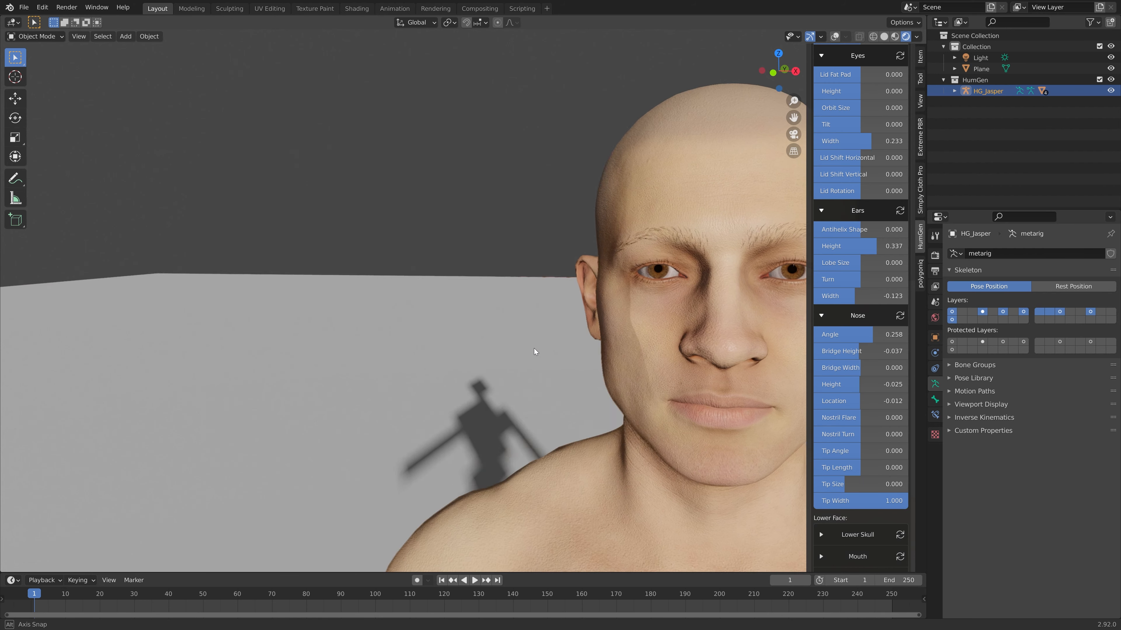
left_click_drag(896, 501, 820, 501)
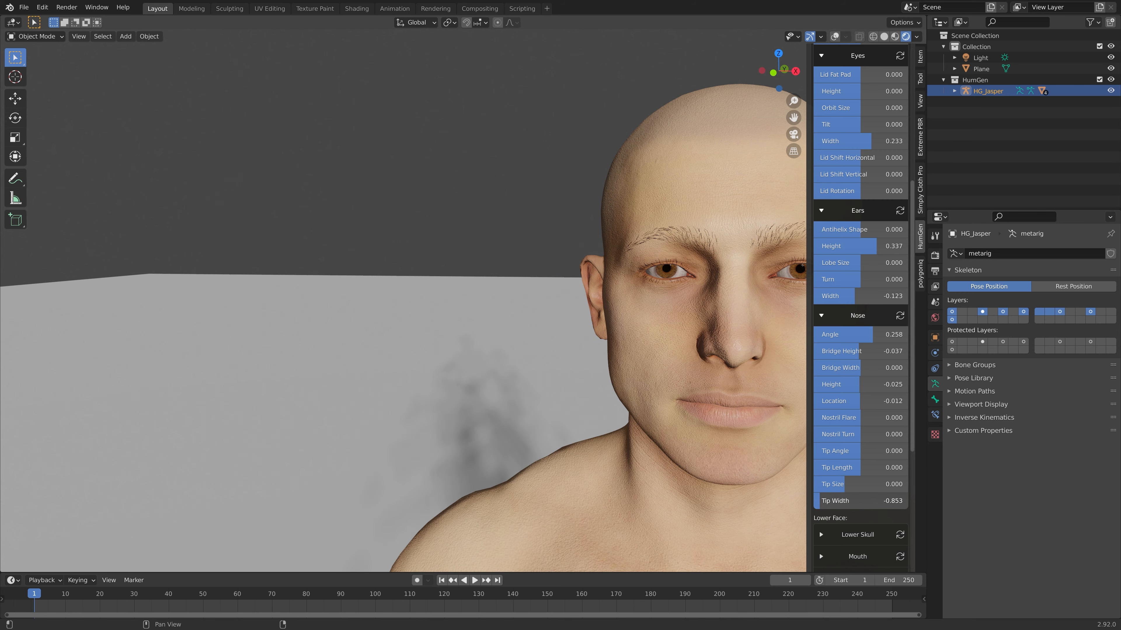
left_click_drag(861, 368, 830, 367)
left_click_drag(859, 435, 854, 436)
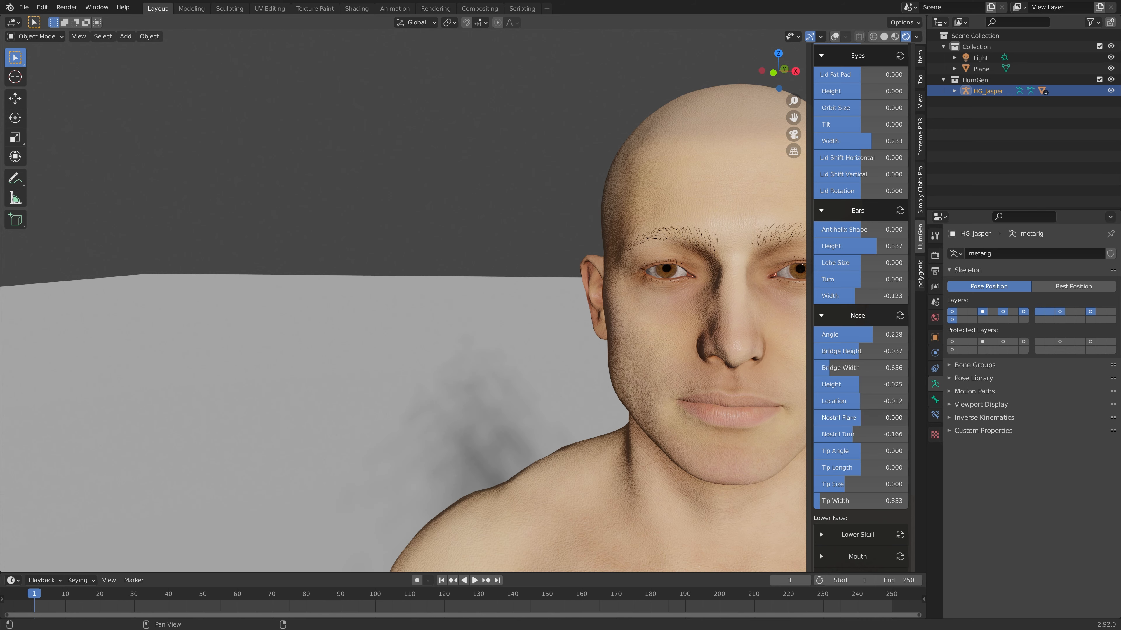
left_click_drag(856, 418, 845, 417)
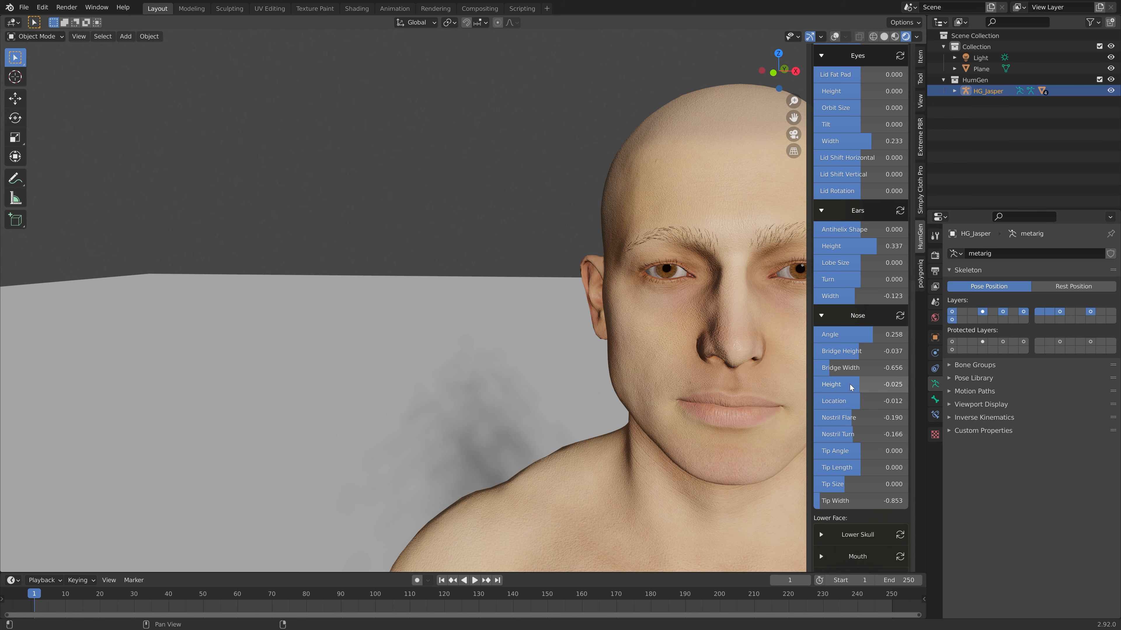
Set the mouth's Width to 0.074 and its Location to 0.006.
scroll(853, 386, "down", 5)
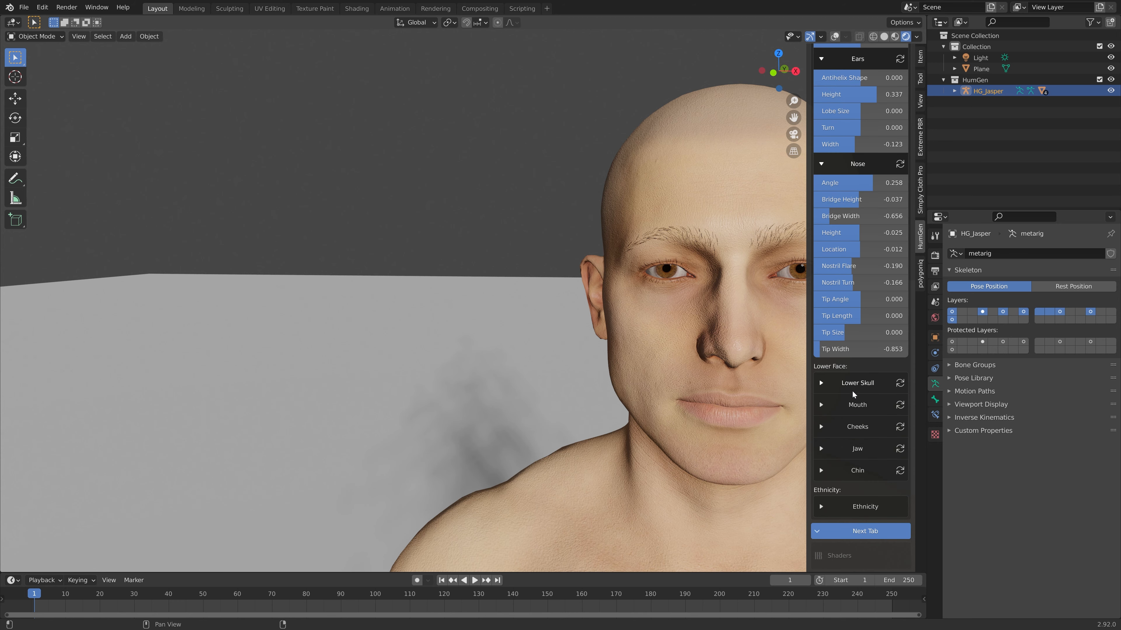
left_click(855, 405)
left_click_drag(856, 490, 856, 459)
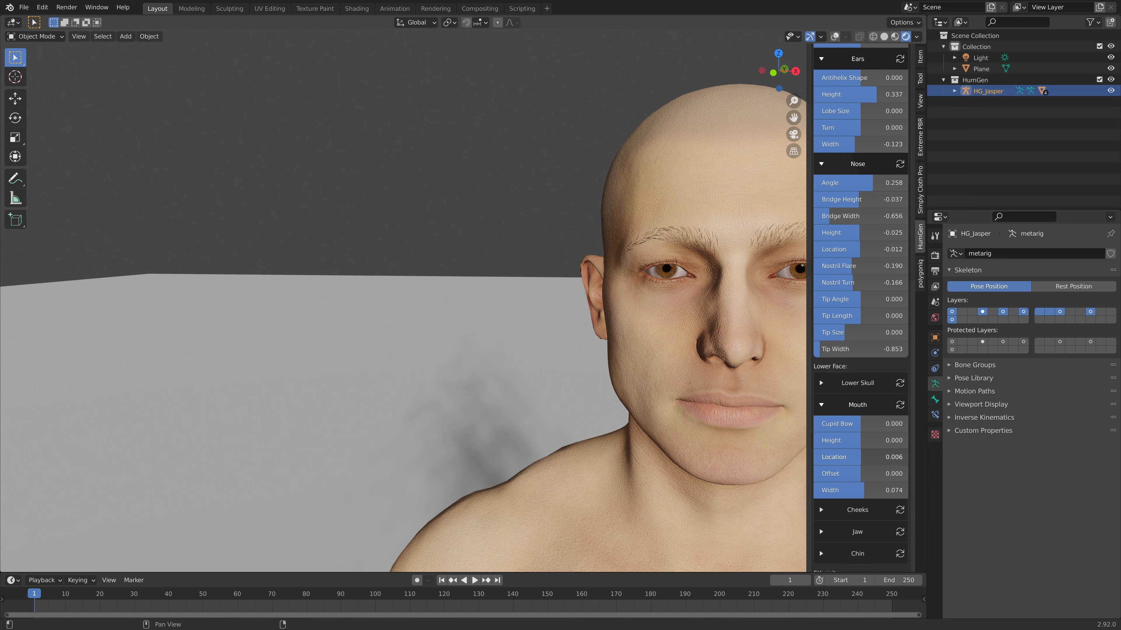
Set the cheeks' Fullness to -0.479 and Zygomatic Bone to 0.184.
scroll(856, 442, "down", 5)
left_click(834, 353)
middle_click_drag(693, 372, 778, 367)
middle_click_drag(779, 366, 545, 371, "shift")
scroll(538, 373, "up", 4)
left_click_drag(854, 371, 851, 415)
Set the jaw Width to 0.061 and the chin Width to -0.356.
left_click(832, 423)
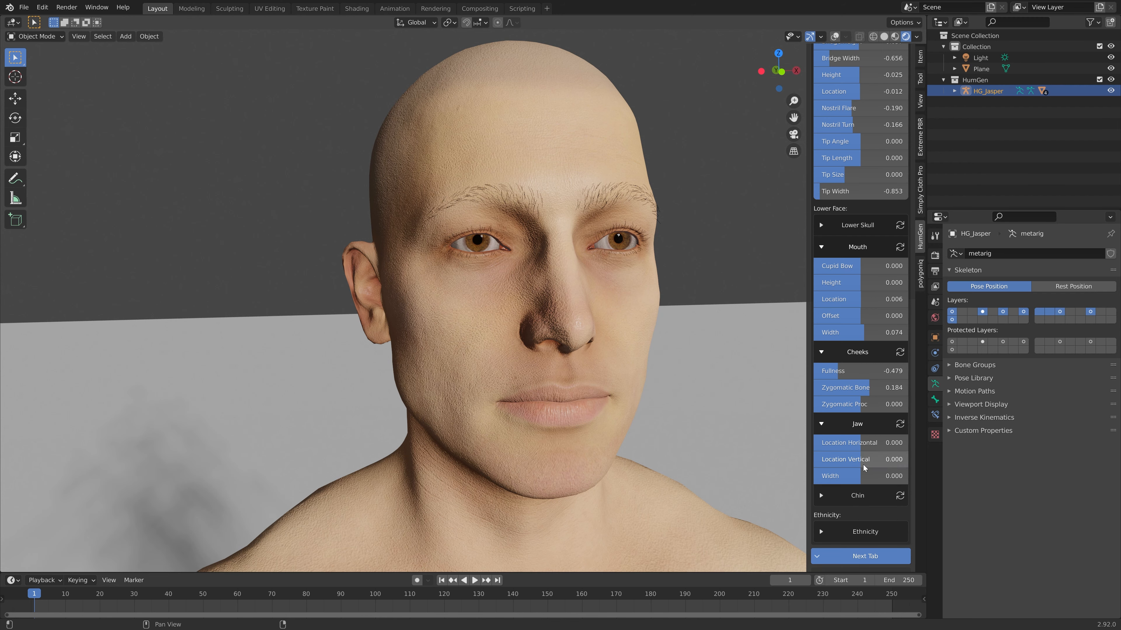
mouse_move(863, 471)
left_mouse_down()
mouse_move(908, 471)
mouse_move(864, 476)
left_mouse_up()
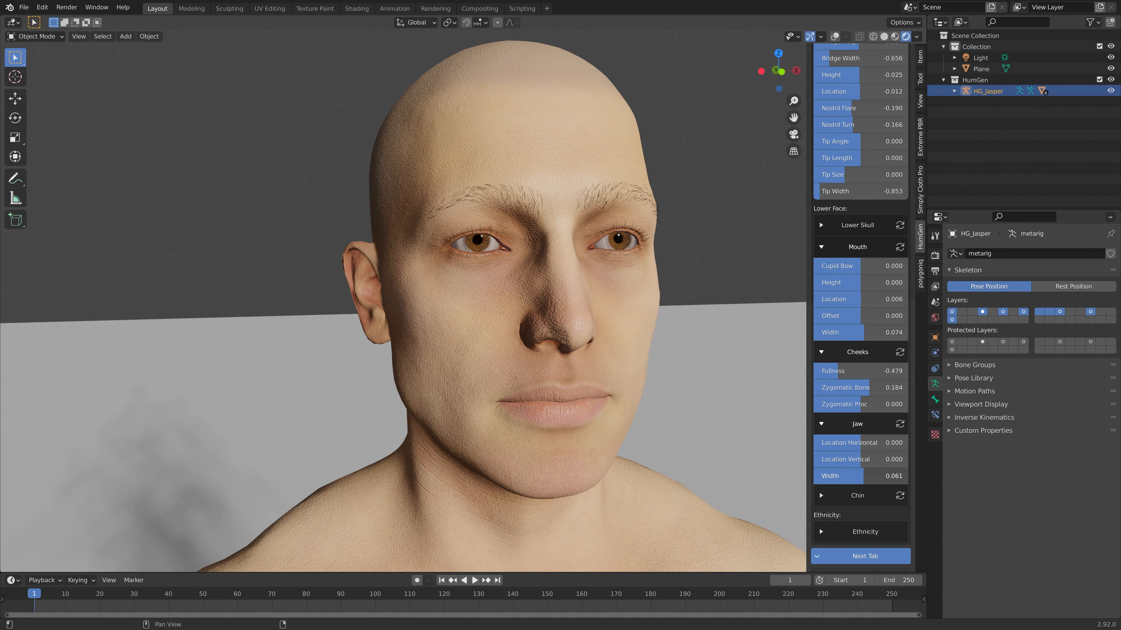
left_click(830, 495)
scroll(840, 468, "down", 5)
scroll(840, 468, "down", 4)
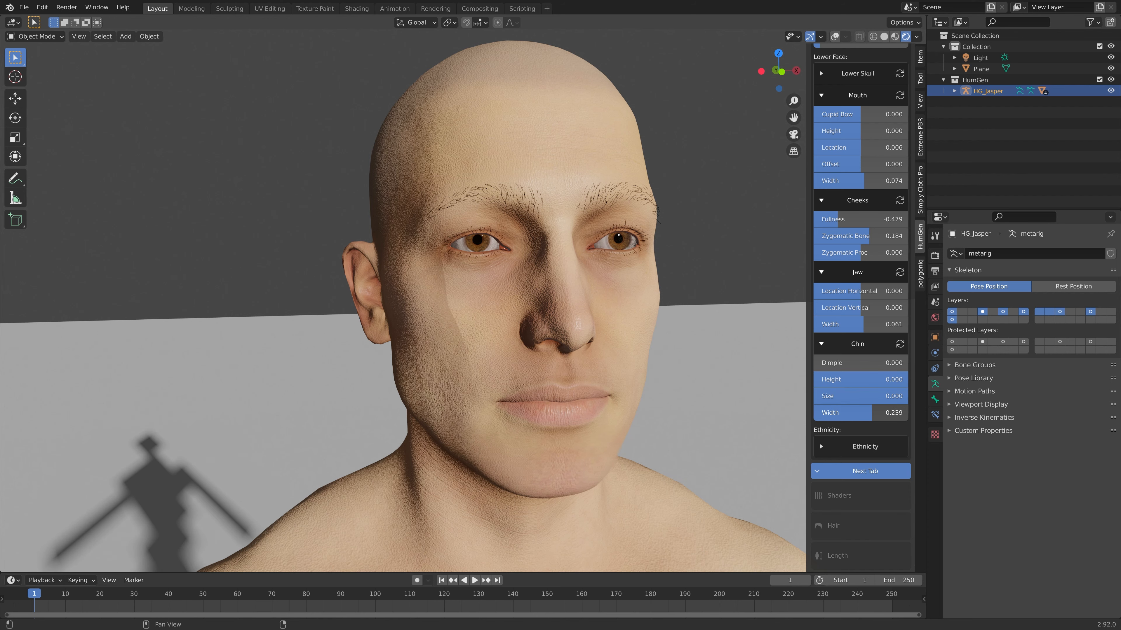
left_click_drag(857, 414, 841, 414)
middle_click_drag(581, 381, 653, 376)
mouse_move(850, 414)
left_mouse_down()
mouse_move(908, 413)
mouse_move(848, 414)
mouse_move(798, 381)
mouse_move(768, 380)
mouse_move(851, 381)
mouse_move(774, 396)
mouse_move(860, 411)
left_mouse_up()
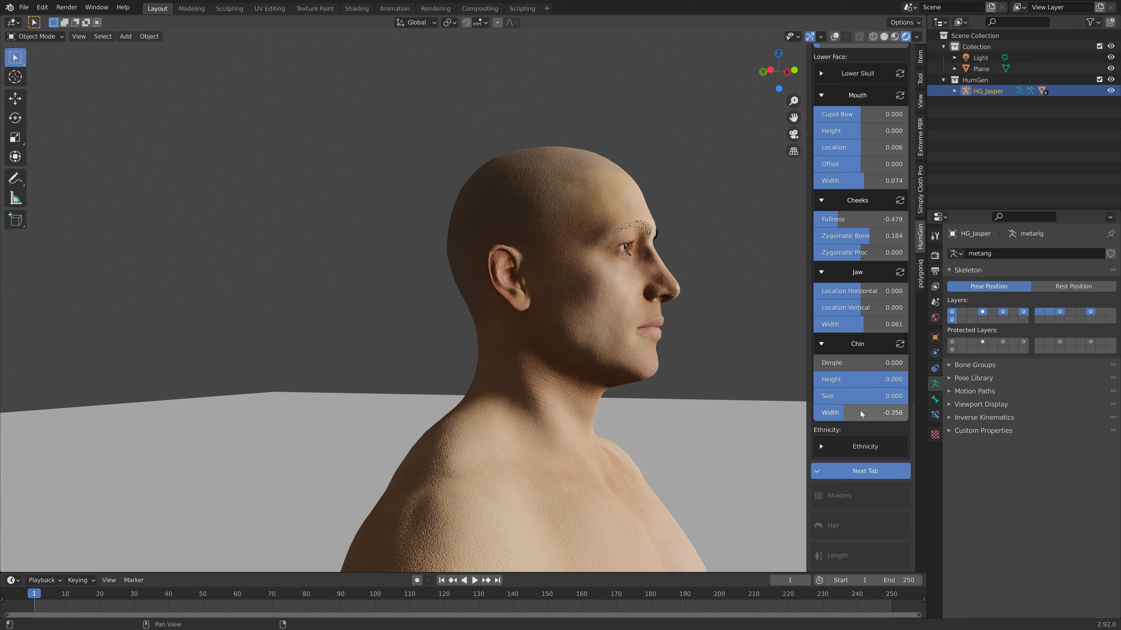
Try out the face's ethnicity settings and proceed to the Shaders section.
scroll(859, 415, "down", 1)
left_click(841, 432)
left_click_drag(851, 455, 812, 467)
scroll(843, 466, "down", 2)
left_click(879, 464)
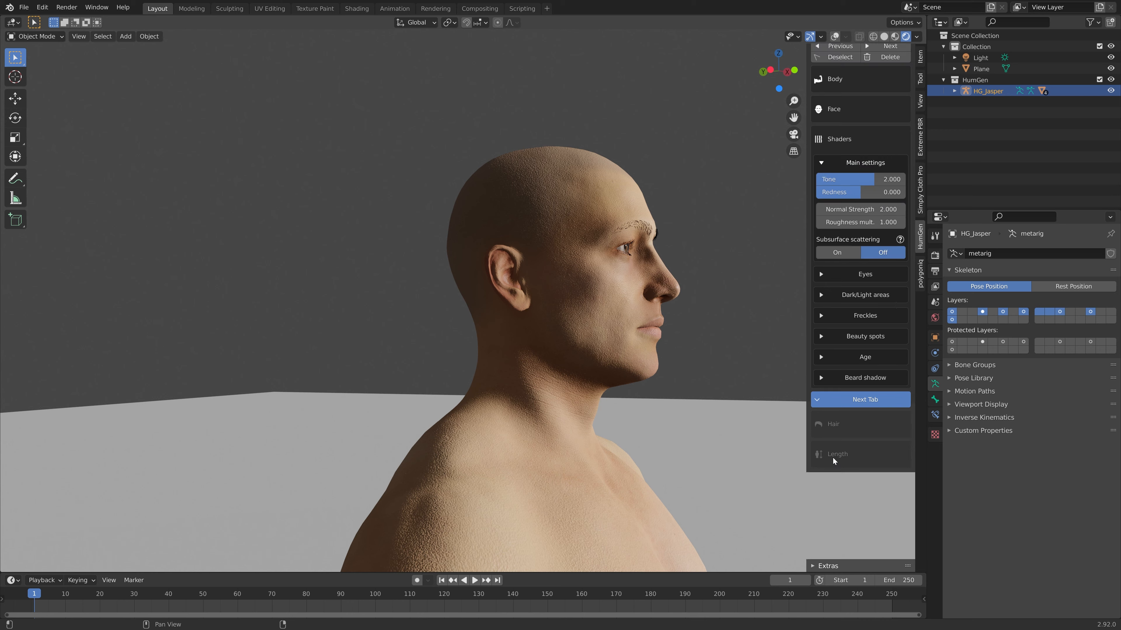
Try subsurface scattering on the skin and turn it off again.
left_click(840, 292)
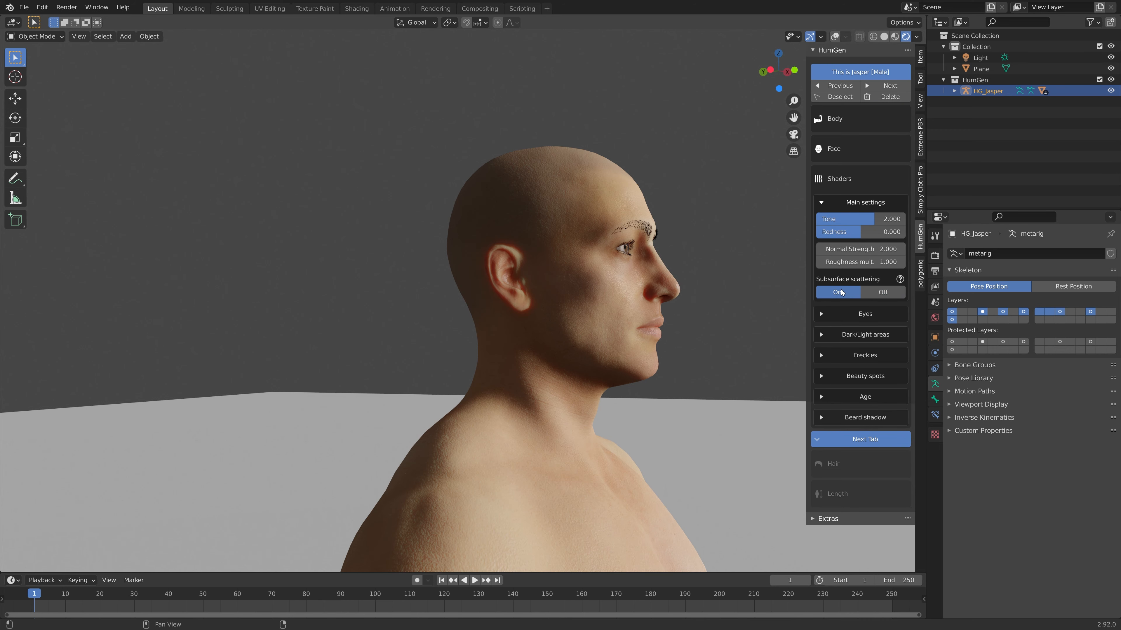
left_click(880, 293)
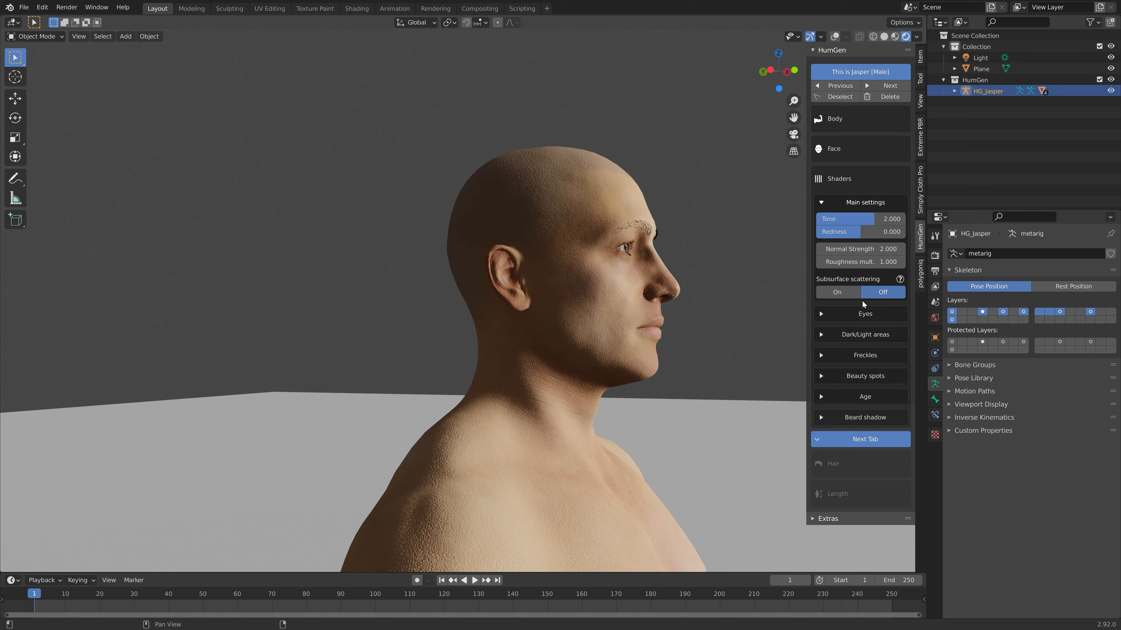
Change the human's Pupil Color to blue in the eye shader settings.
left_click(847, 316)
middle_click_drag(721, 305, 666, 307)
scroll(666, 307, "up", 3)
left_click(882, 330)
left_click(919, 200)
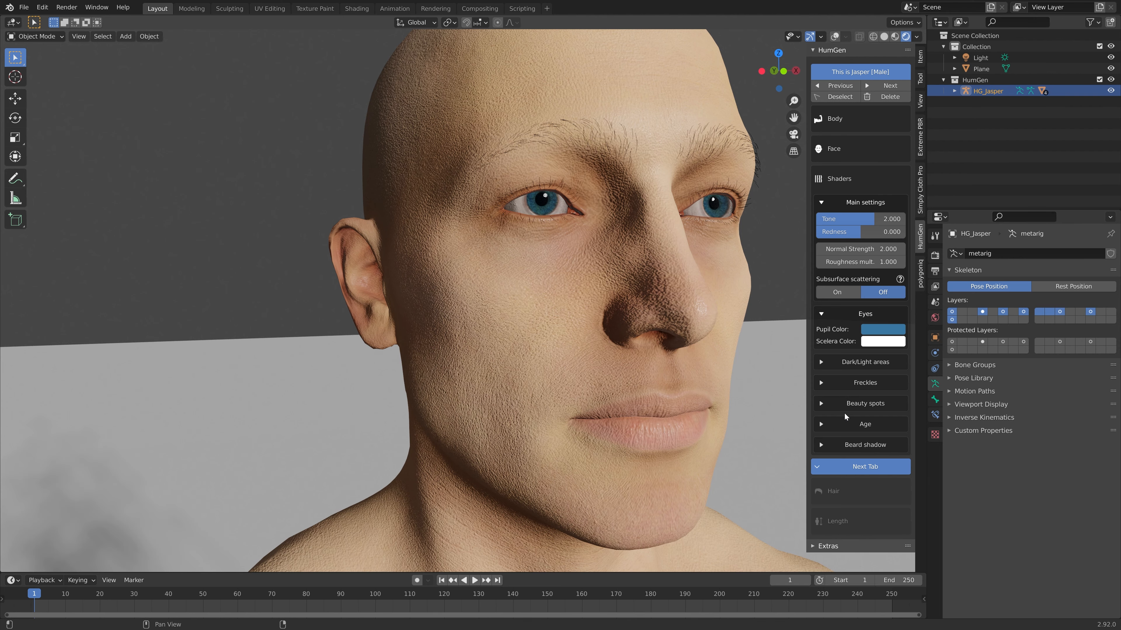
Set the age settings to Skin sagging 0.211 and Wrinkles 0, after trying Wrinkles at 6.
scroll(844, 412, "down", 1)
left_click(851, 411)
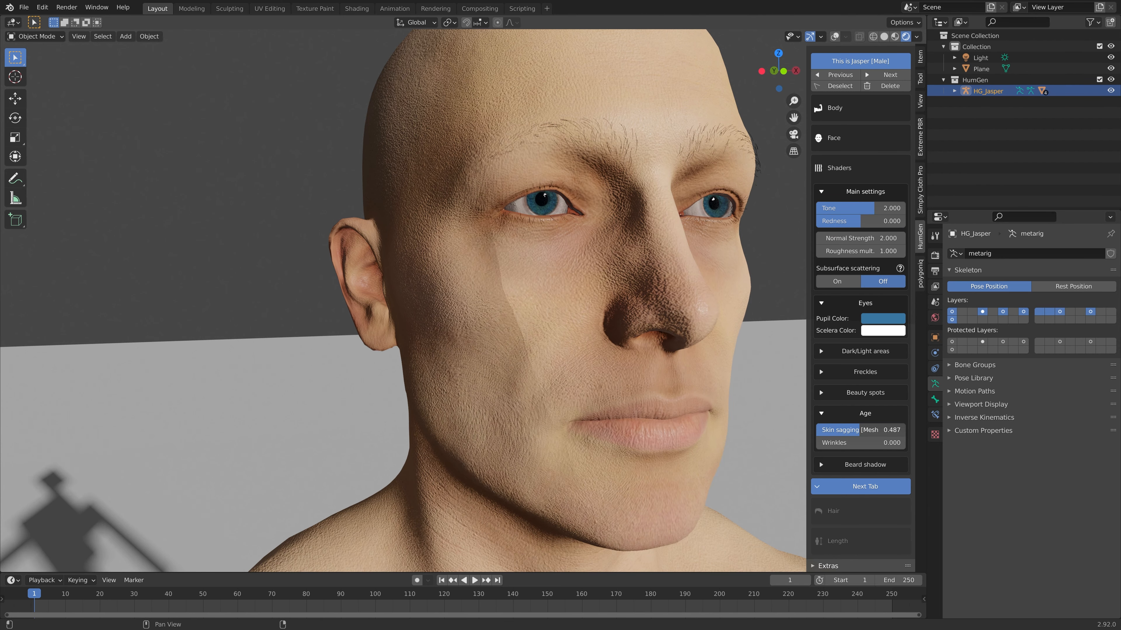
left_click_drag(859, 430, 904, 440)
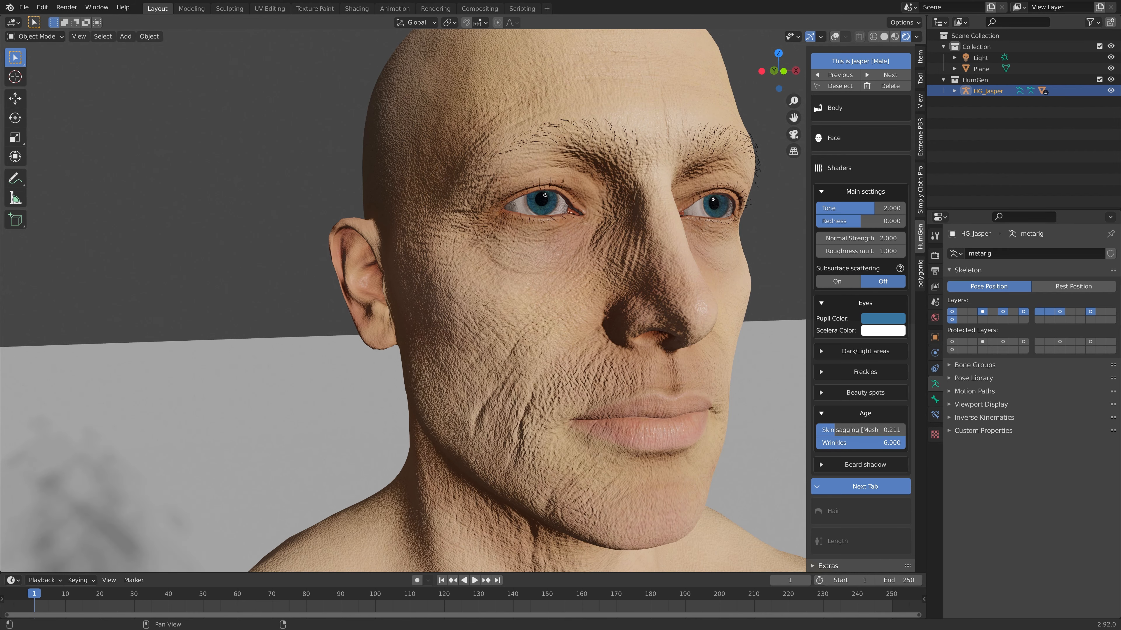
scroll(743, 393, "down", 5)
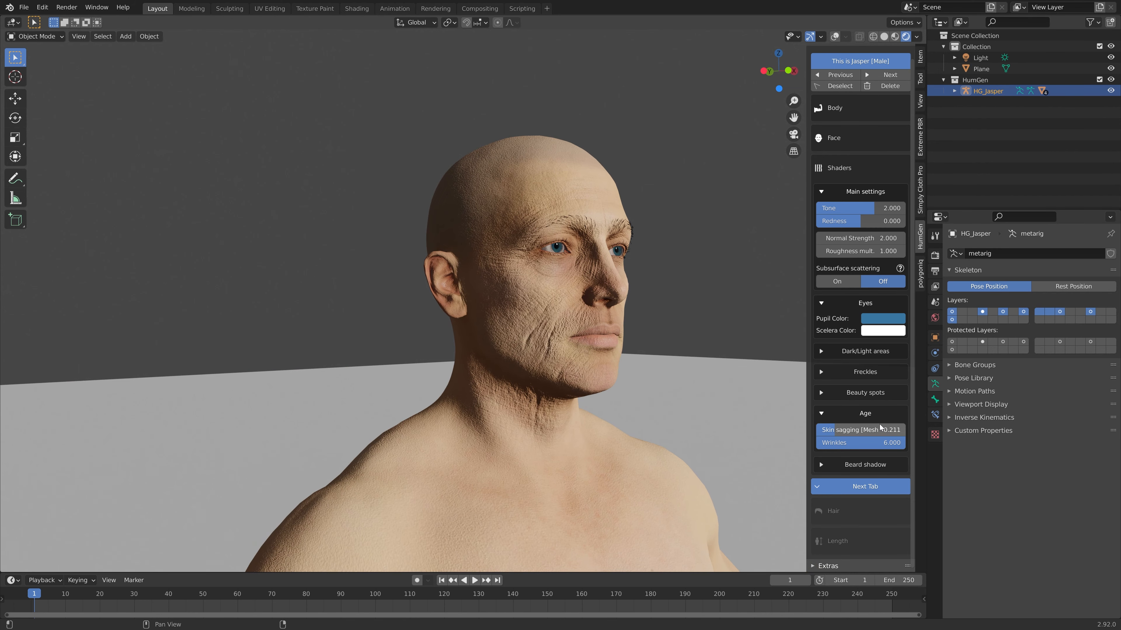
left_click_drag(878, 442, 830, 447)
Try the mustache and beard amounts of the beard shadow, leaving both at 0.
left_click(865, 464)
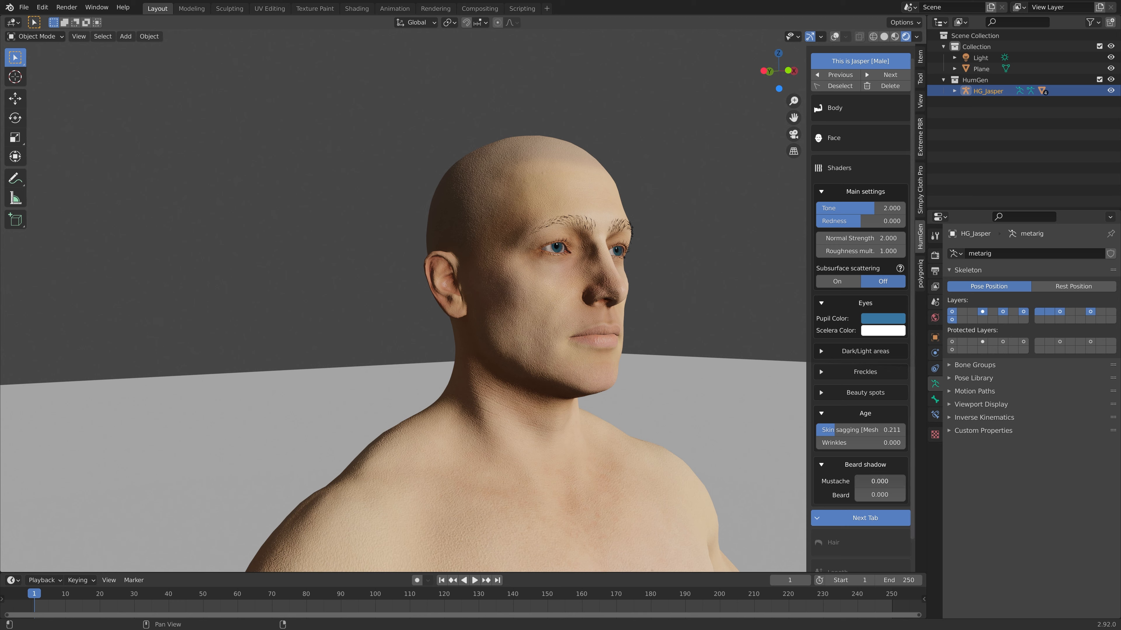
mouse_move(858, 482)
left_mouse_down()
mouse_move(902, 494)
mouse_move(855, 495)
left_mouse_up()
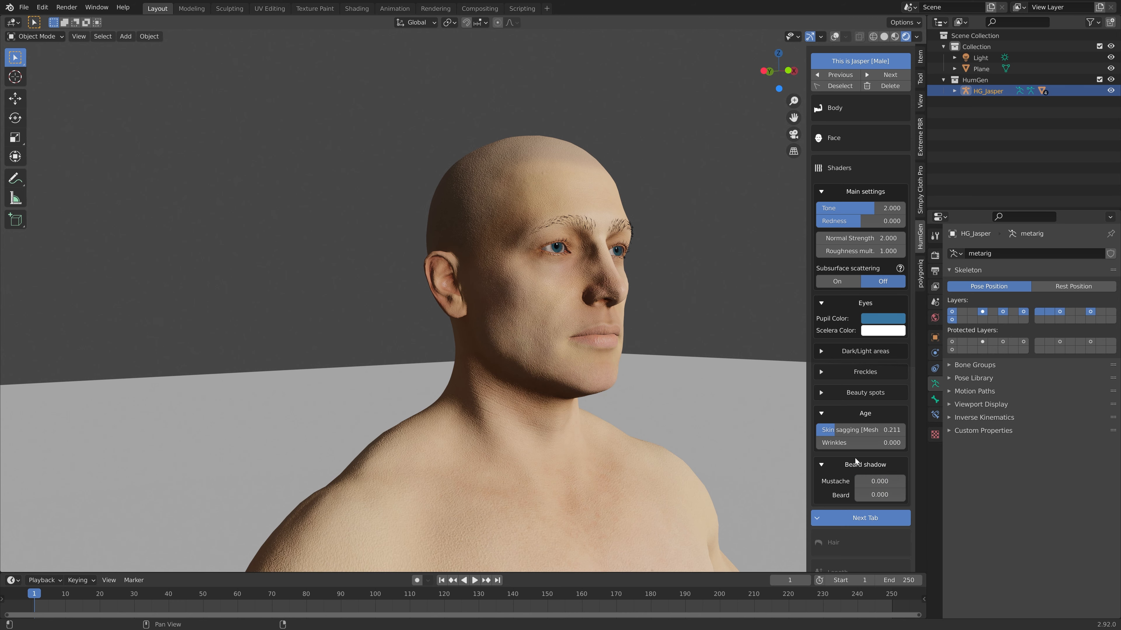
Proceed to the Hair section and give the human the Combed Side hairstyle.
scroll(852, 472, "down", 1)
left_click(852, 498)
left_click(873, 282)
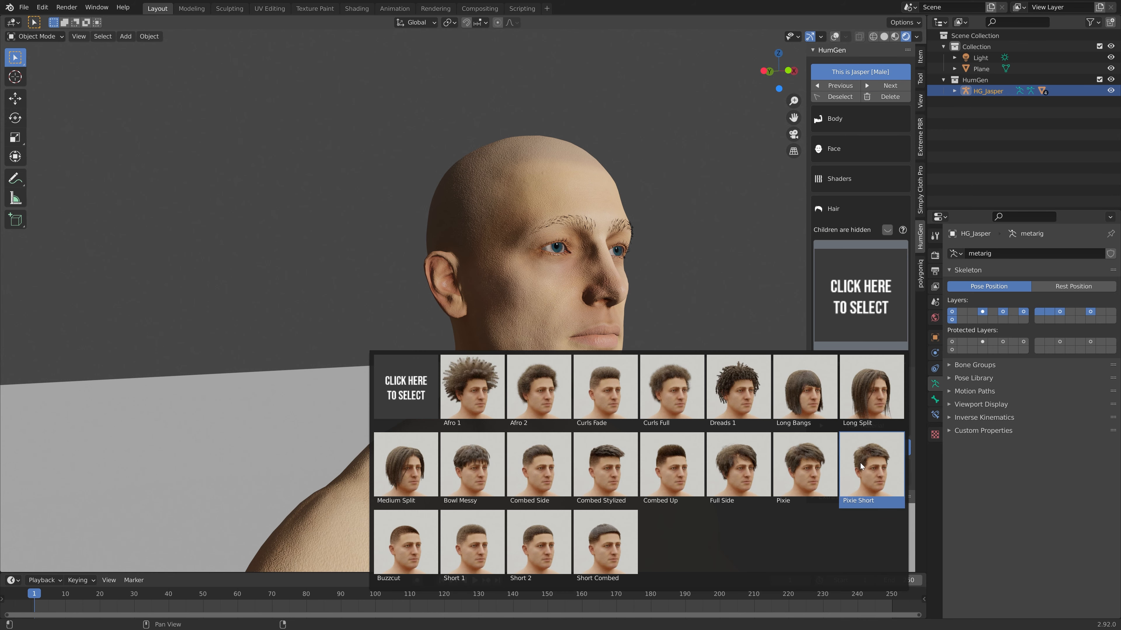
left_click(527, 470)
scroll(561, 352, "down", 4)
mouse_move(561, 352)
middle_mouse_down()
mouse_move(460, 365)
mouse_move(578, 366)
middle_mouse_up()
scroll(578, 367, "down", 3)
scroll(573, 372, "up", 6)
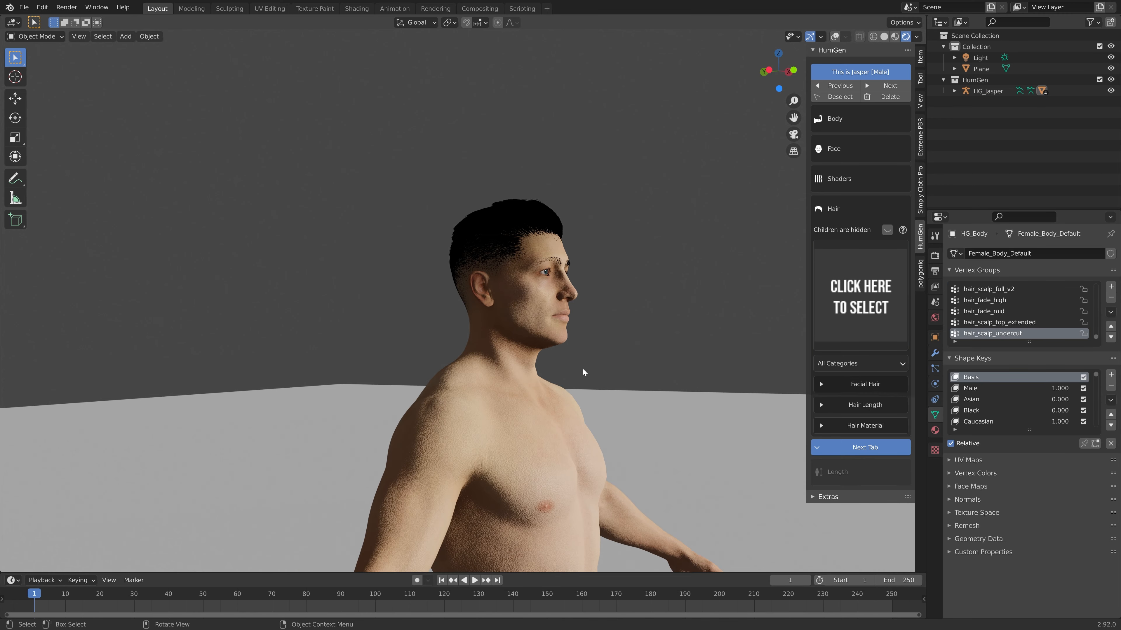
Try the Full Side hairstyle on the human and view it from the side.
left_click(854, 292)
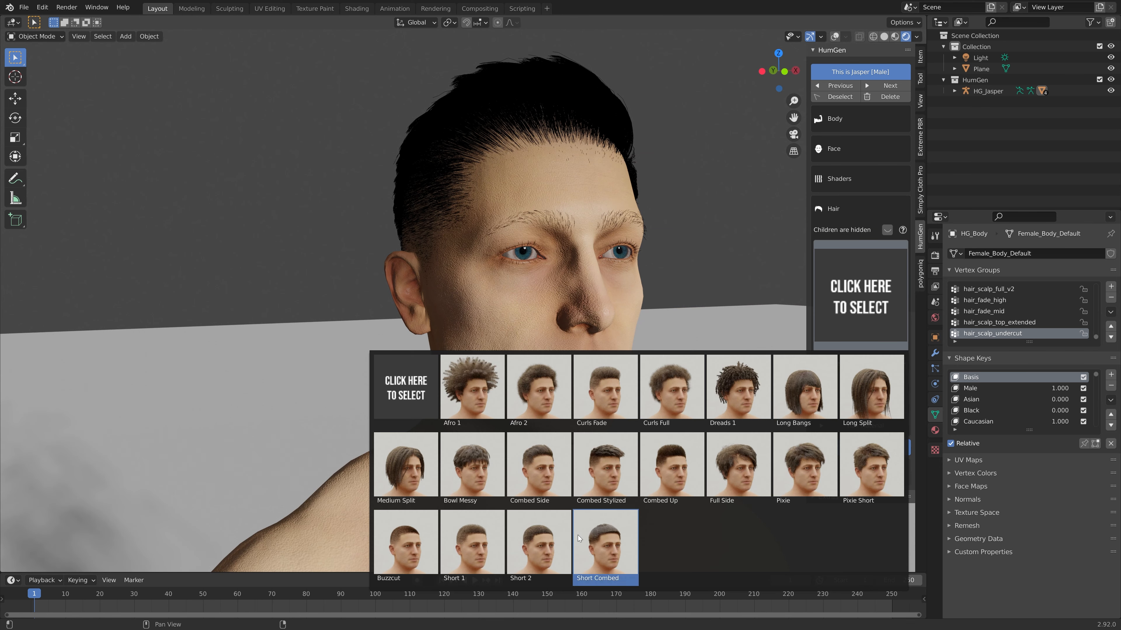
left_click(747, 467)
scroll(745, 468, "down", 6)
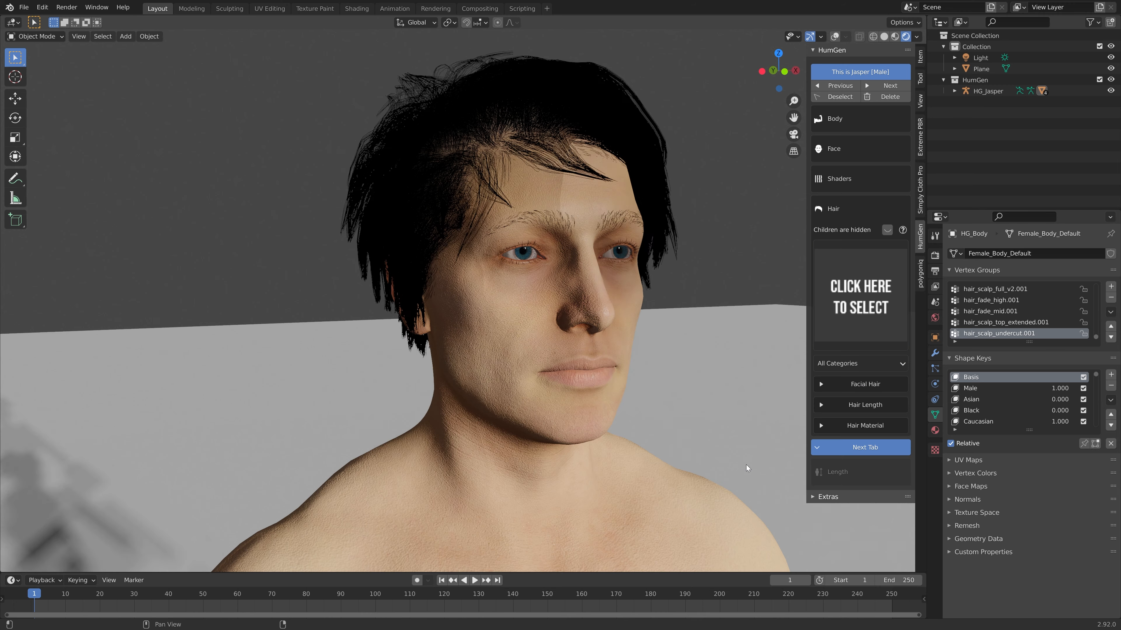
middle_click_drag(646, 388, 849, 349)
Switch the hairstyle back to Combed Side.
left_click(849, 348)
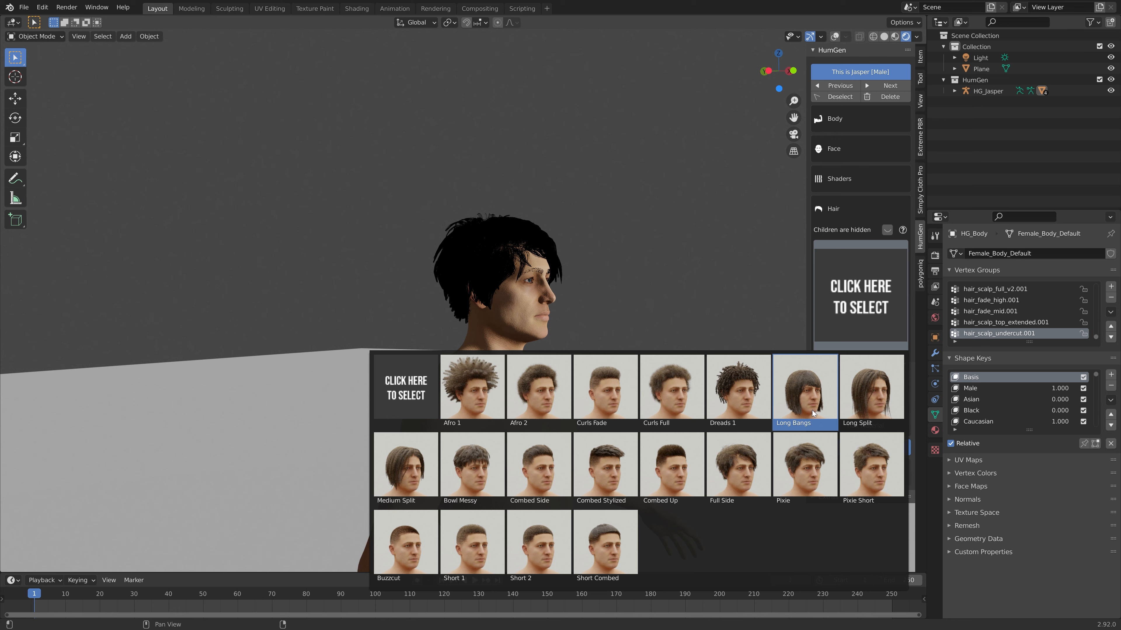
left_click(535, 473)
scroll(535, 474, "down", 2)
middle_click_drag(574, 424, 533, 426)
Add facial hair to the human using the Large Mustache [S...] preset.
left_click(860, 384)
left_click(867, 448)
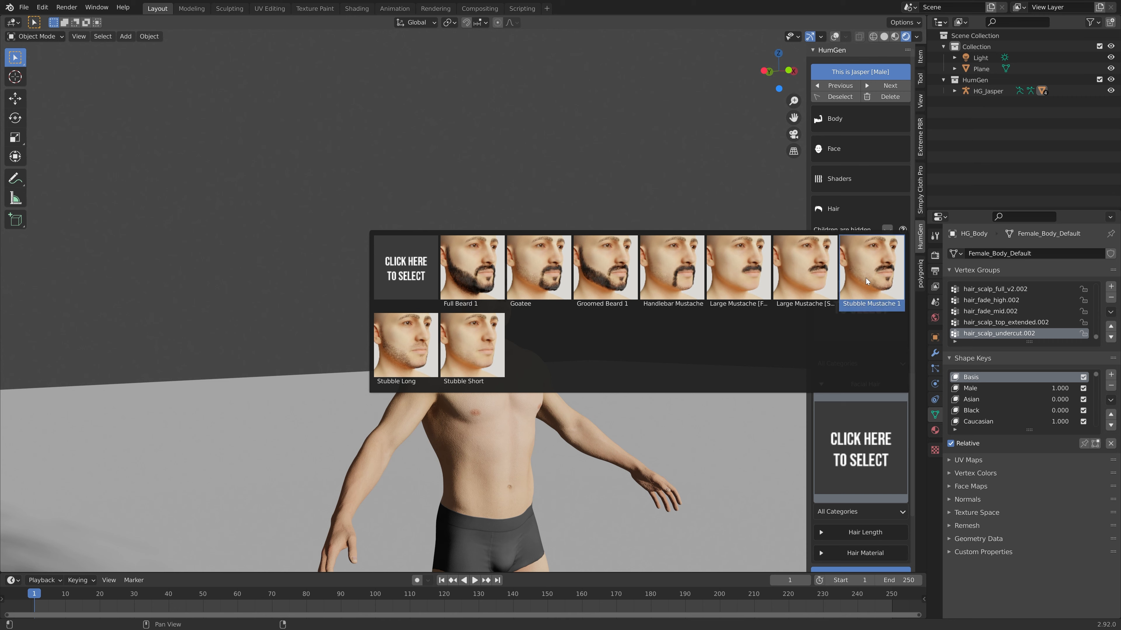
left_click(810, 276)
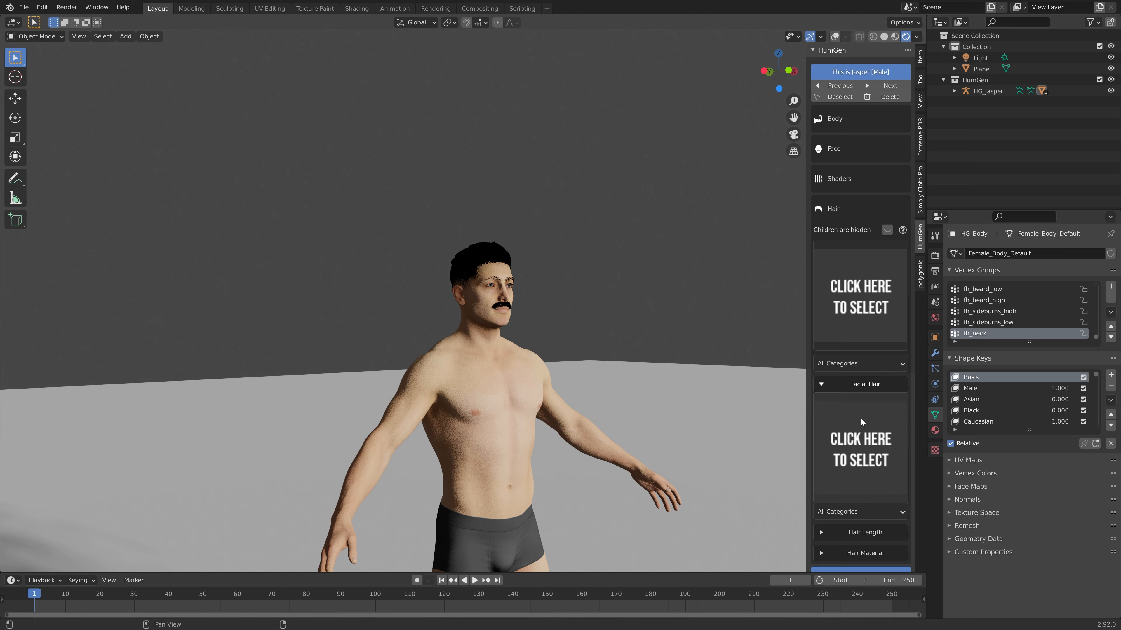
Adjust the mustache's hair length to 0.581 and keep the side hair length at 1.000.
scroll(861, 419, "down", 3)
left_click(843, 476)
scroll(845, 498, "down", 3)
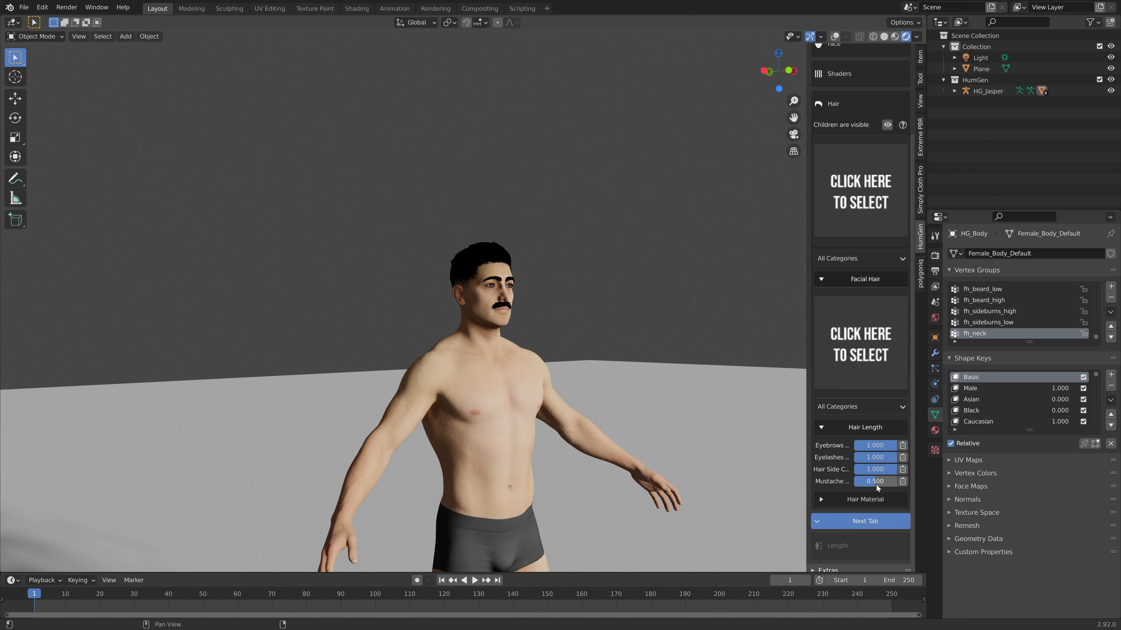
mouse_move(876, 484)
left_mouse_down()
mouse_move(853, 484)
mouse_move(896, 483)
mouse_move(878, 483)
left_mouse_up()
mouse_move(882, 470)
left_mouse_down()
mouse_move(842, 470)
mouse_move(898, 471)
left_mouse_up()
scroll(845, 481, "down", 1)
Proceed to the Length section and increase the human's height to 1.89 m.
left_click(858, 518)
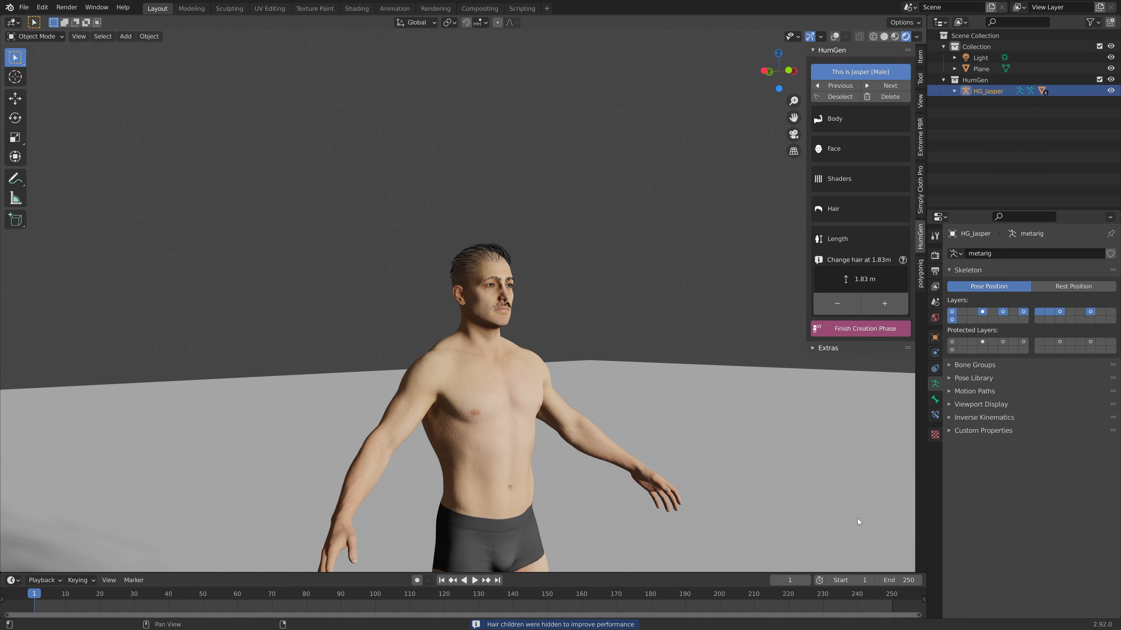
left_click(878, 305)
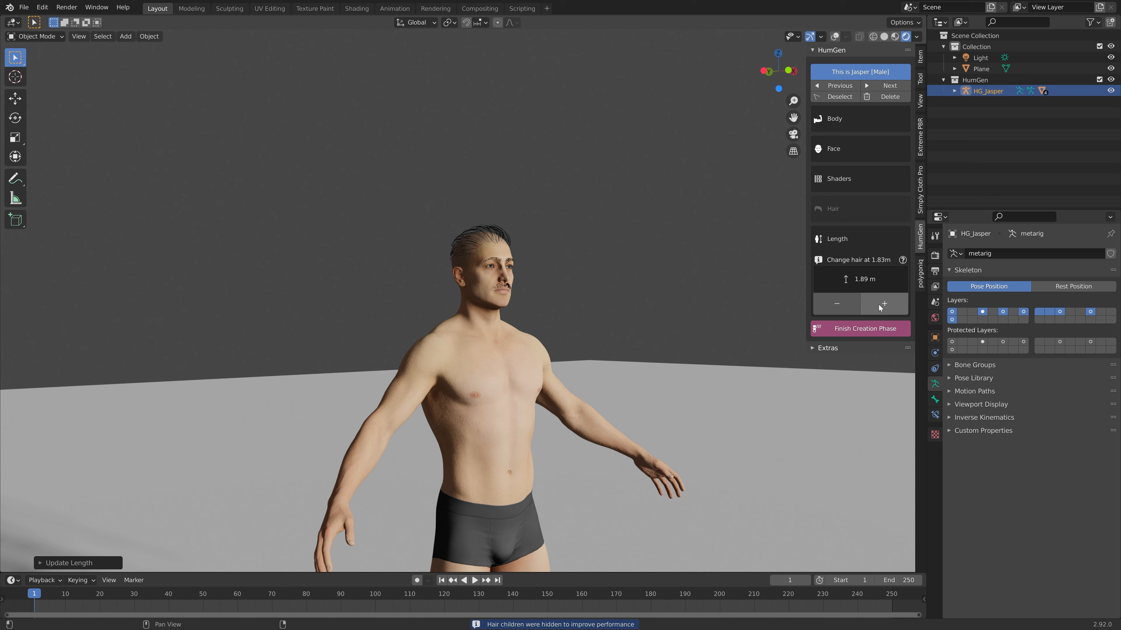
scroll(624, 379, "down", 5)
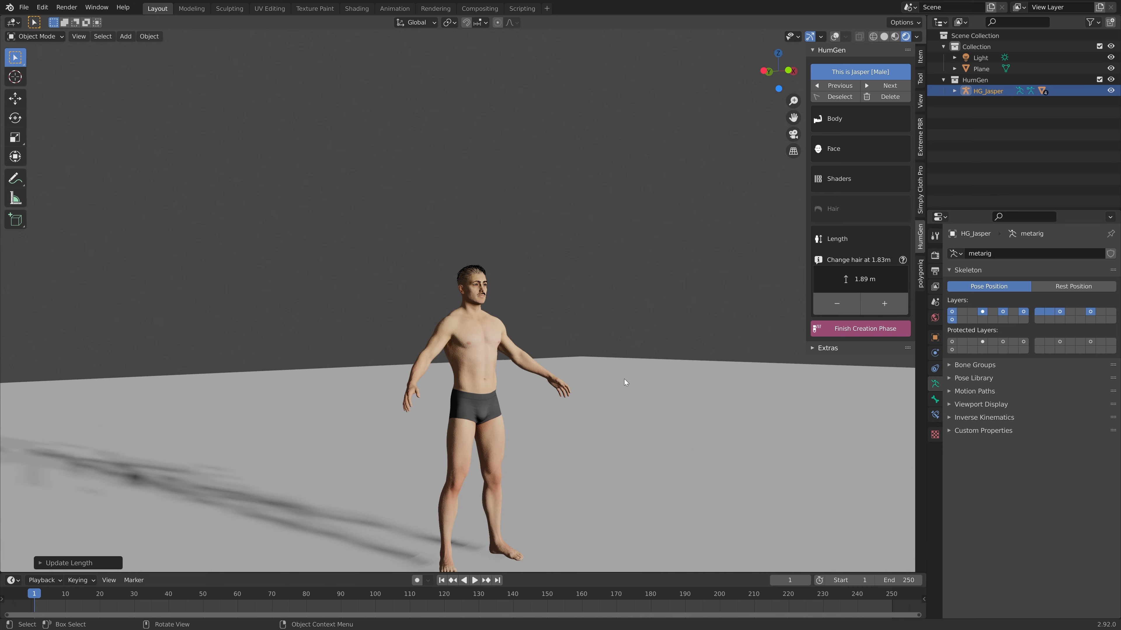
mouse_move(625, 379)
middle_mouse_down()
mouse_move(566, 380)
mouse_move(633, 367)
middle_mouse_up()
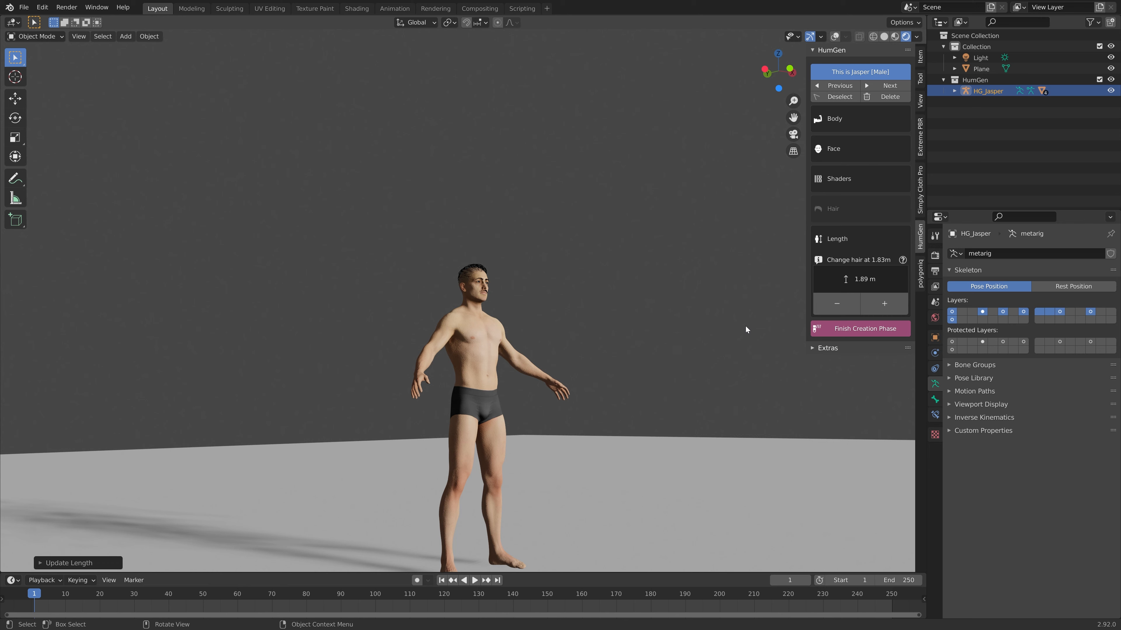
Finish the human's creation phase and make the hair children visible in its Creation phase settings.
left_click(847, 330)
left_click(847, 330)
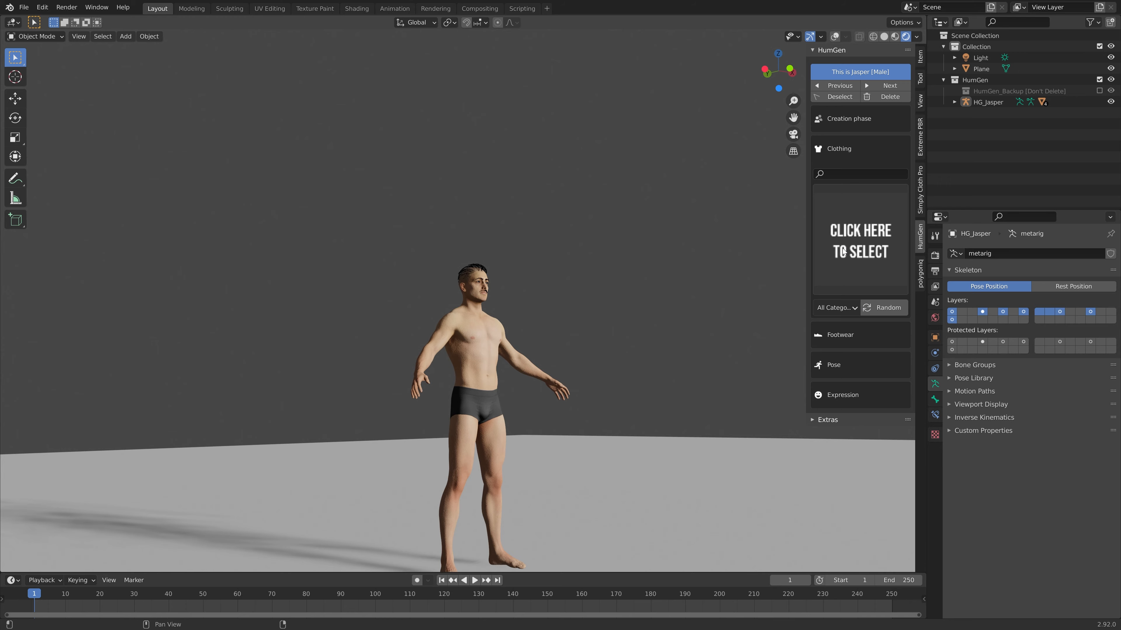
left_click(843, 127)
left_click(883, 313)
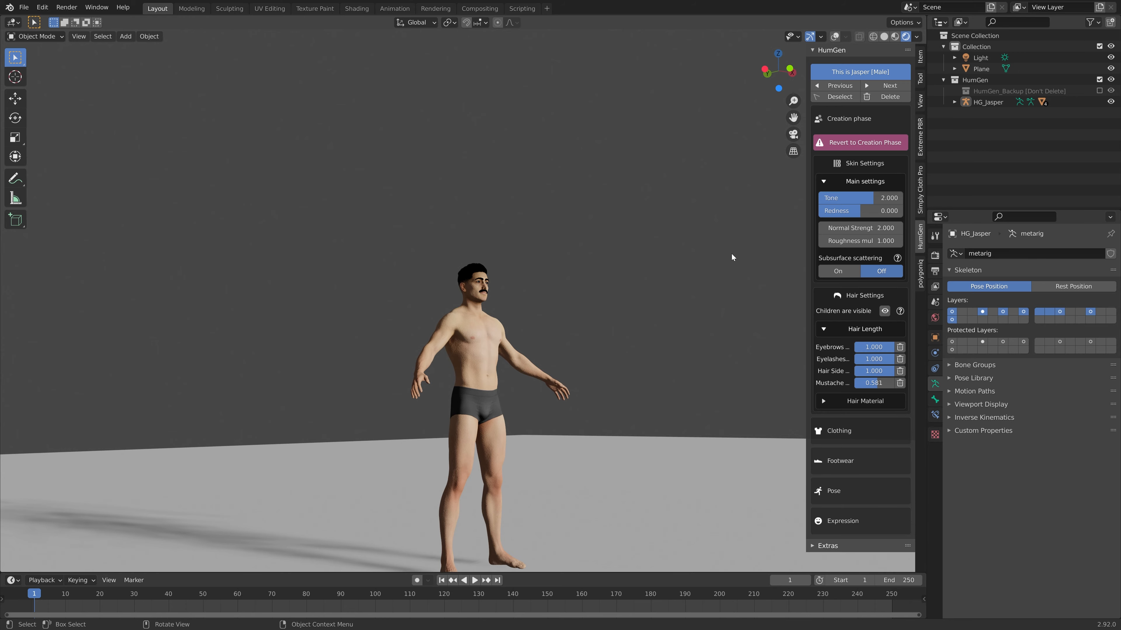
Remove the mustache by setting its hair length to 0.000, and inspect the face up close.
scroll(639, 236, "up", 8)
middle_click_drag(623, 226, 607, 268)
scroll(576, 283, "down", 3)
scroll(603, 274, "up", 7)
scroll(558, 285, "down", 10)
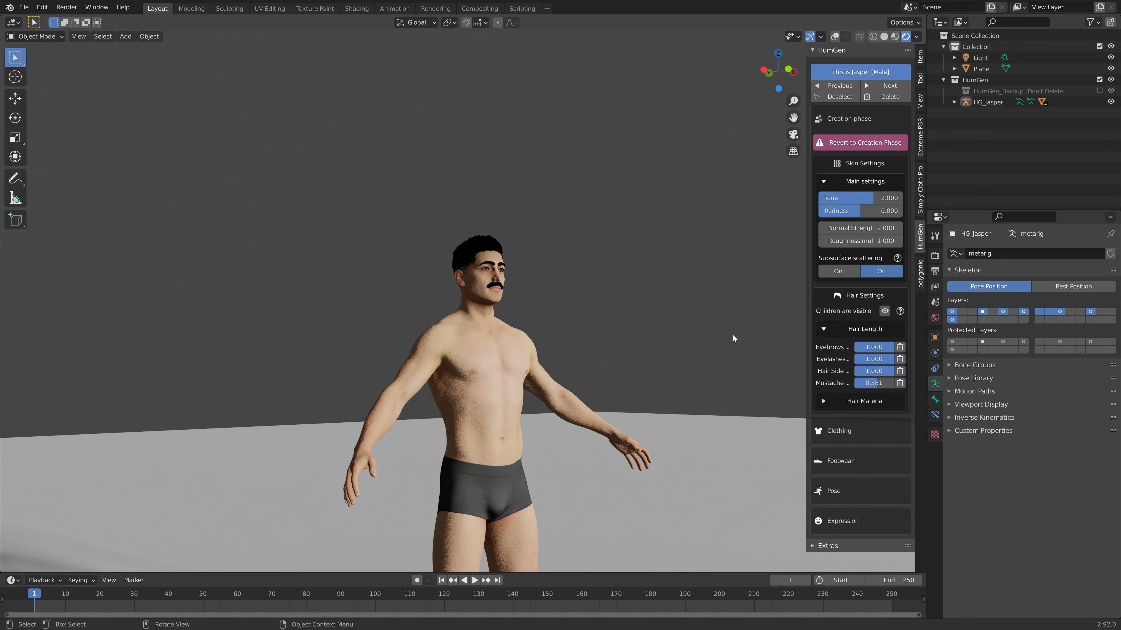
left_click_drag(878, 384, 851, 383)
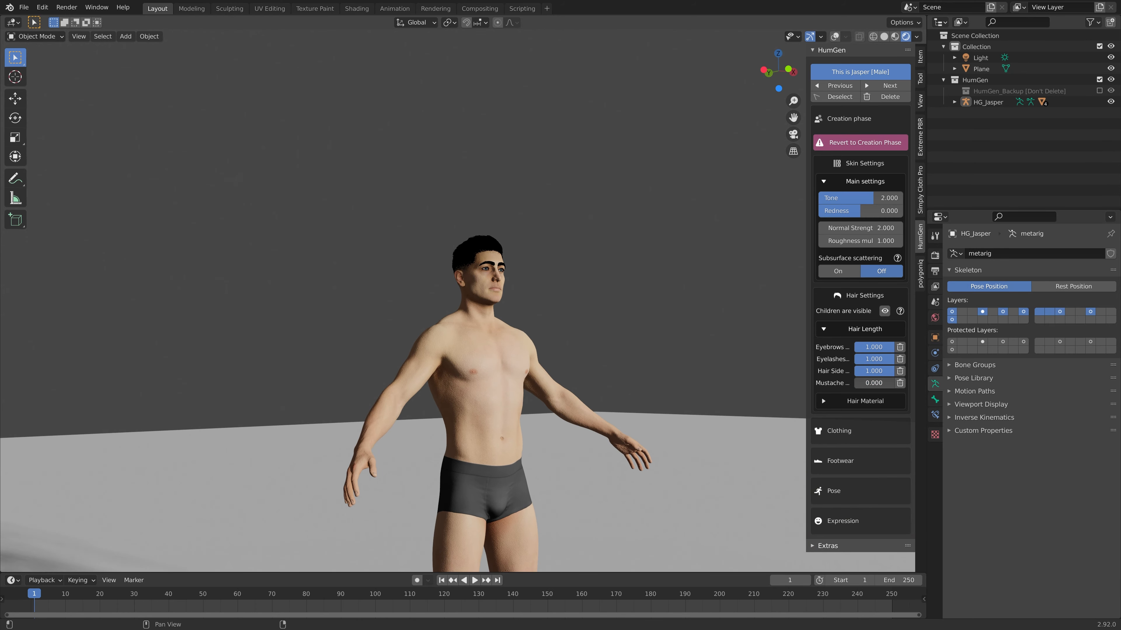
scroll(529, 279, "up", 7)
scroll(590, 297, "down", 7)
middle_click_drag(590, 297, 600, 309)
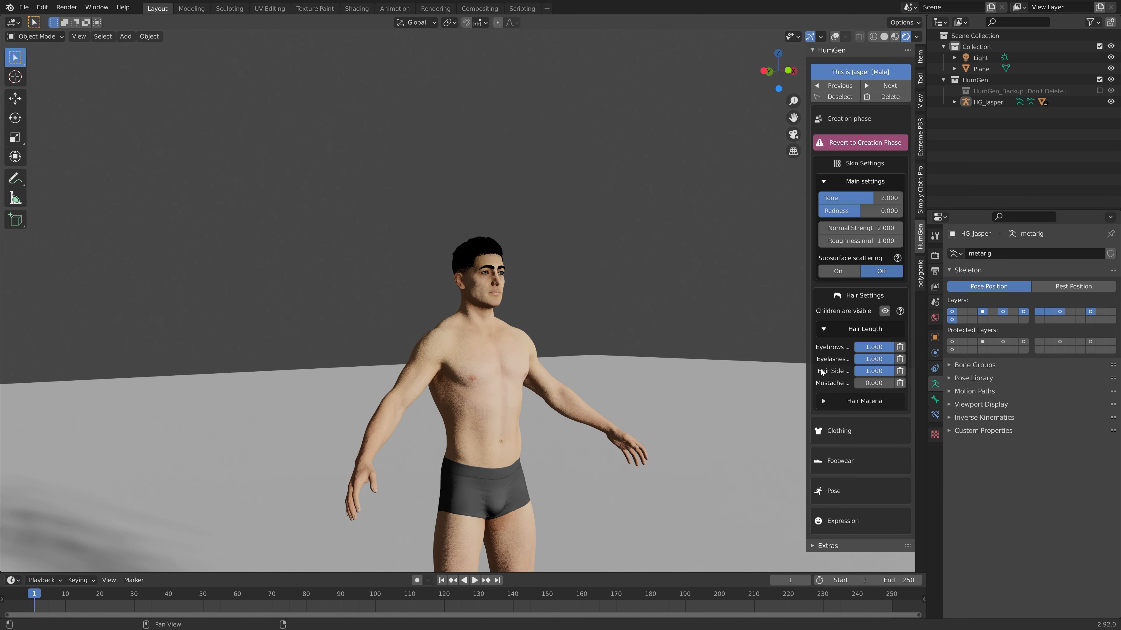
Dress the human in the Stock Exchange outfit from the clothing library.
left_click(847, 435)
left_click(872, 260)
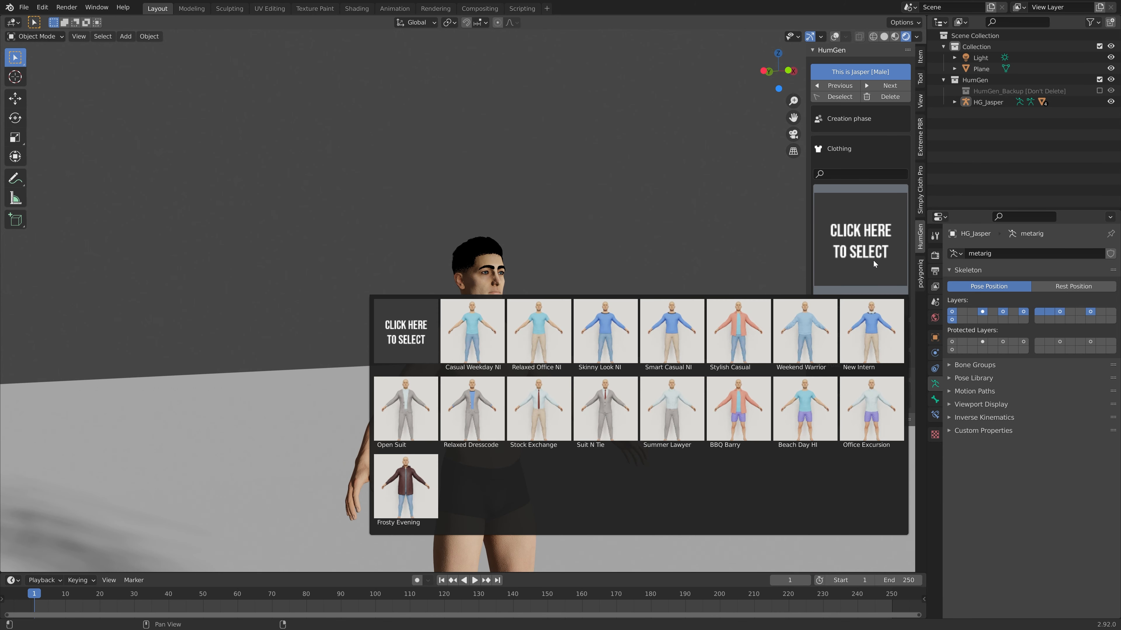
left_click(558, 409)
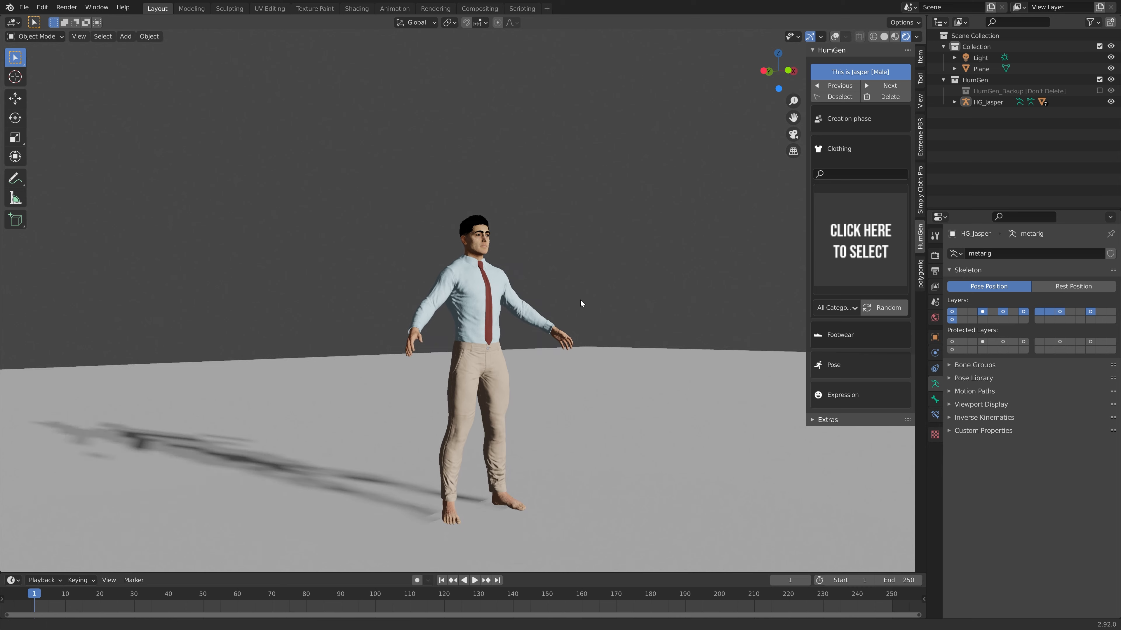
Give the human the Suede Sneakers footwear.
left_click(831, 334)
left_click(839, 287)
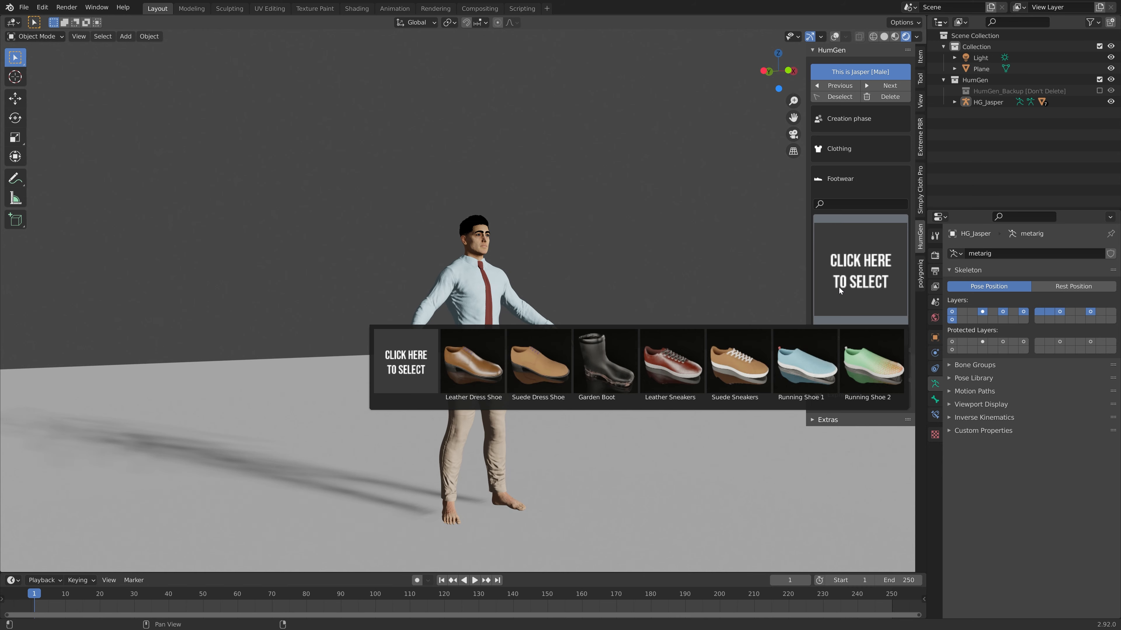
left_click(755, 360)
middle_click_drag(738, 336, 752, 318)
Try the Relaxed Dresscode outfit on the human.
left_click(839, 148)
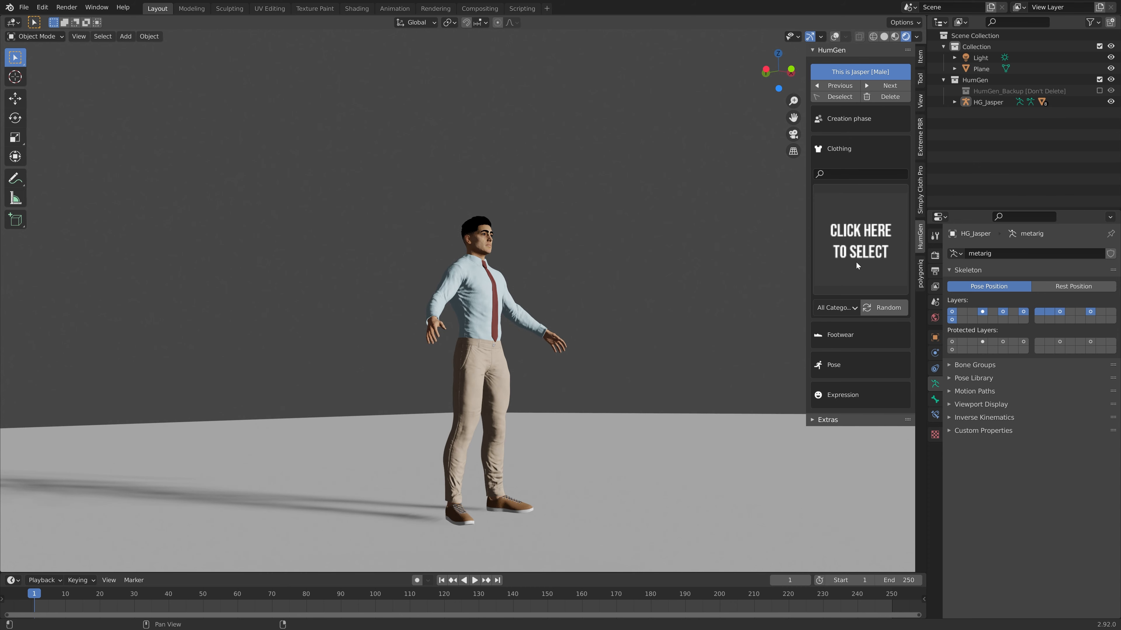
left_click(860, 255)
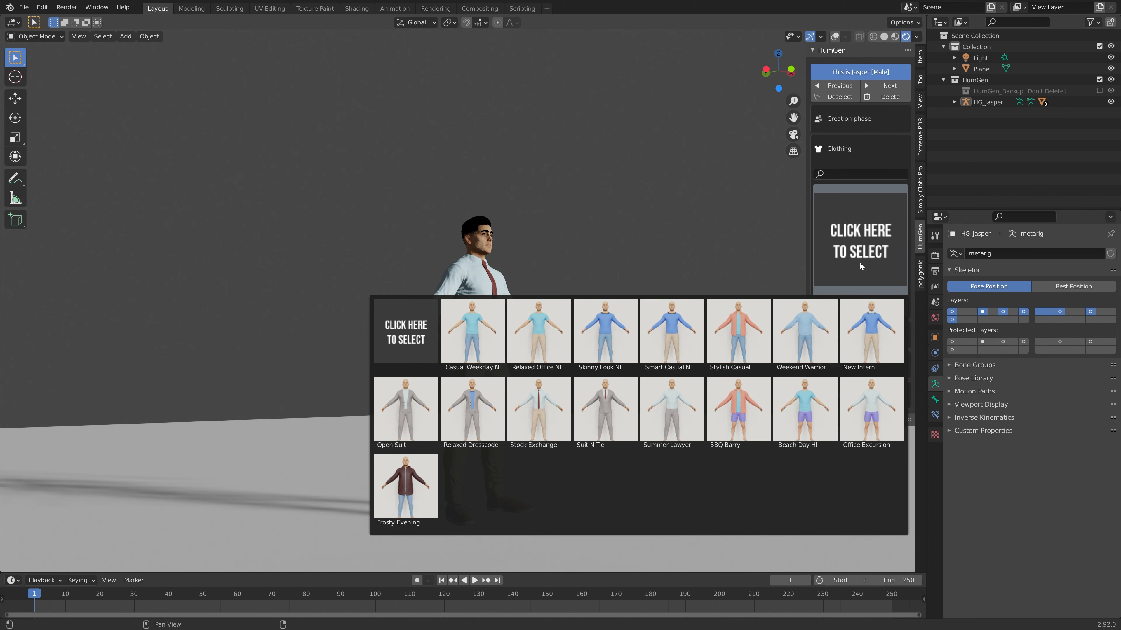
left_click(468, 407)
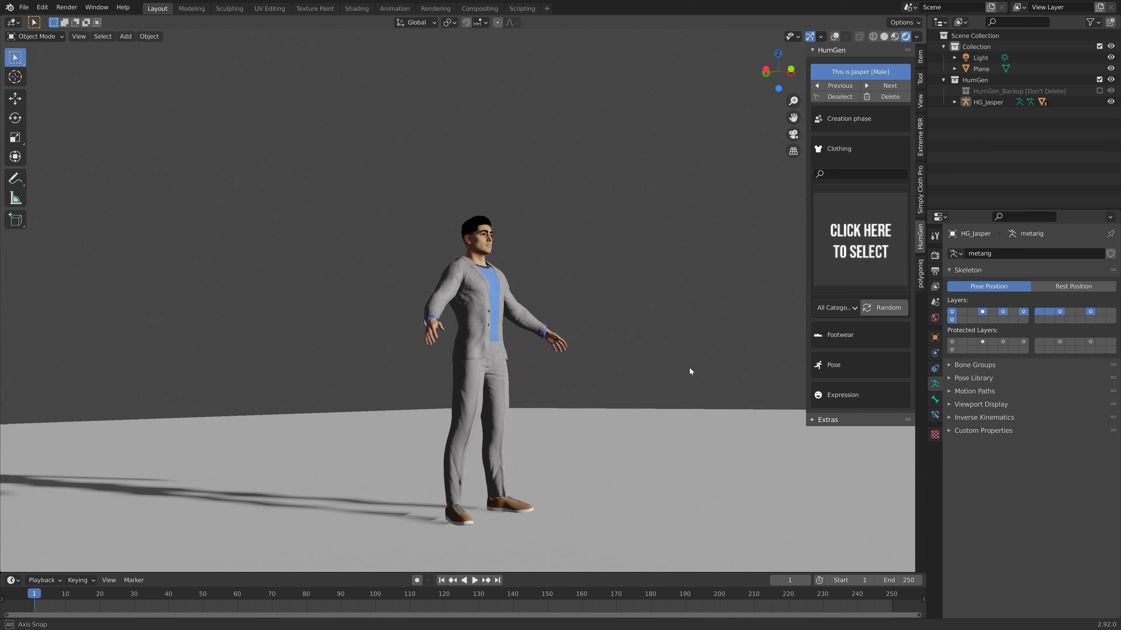
mouse_move(690, 370)
middle_mouse_down()
mouse_move(588, 385)
mouse_move(702, 372)
middle_mouse_up()
Try the Beach Day HI outfit on the human and inspect the shirt up close.
left_click(838, 258)
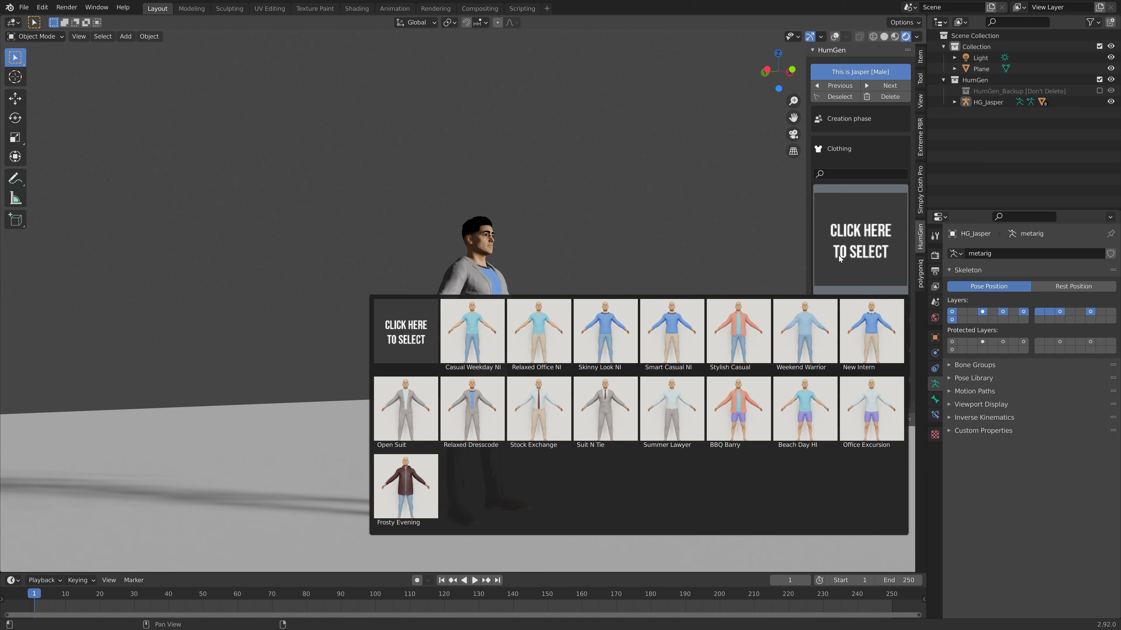
left_click(813, 411)
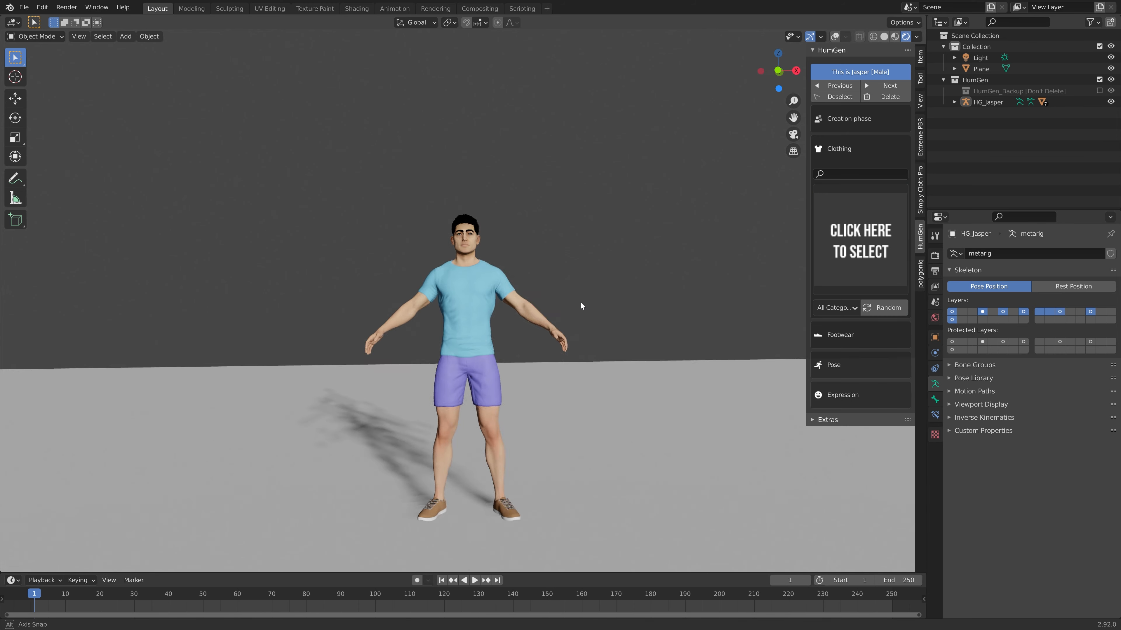
middle_click_drag(581, 305, 529, 309)
scroll(588, 263, "up", 6)
middle_click_drag(587, 262, 492, 329)
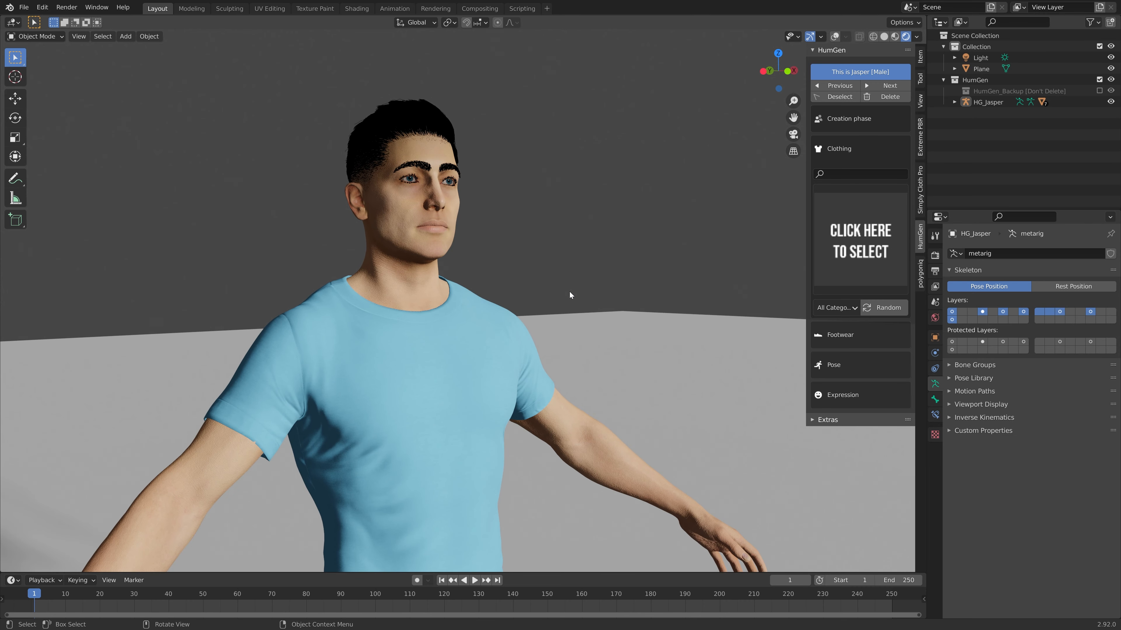
Switch the clothing back to the Stock Exchange outfit.
scroll(565, 282, "down", 5)
left_click(838, 252)
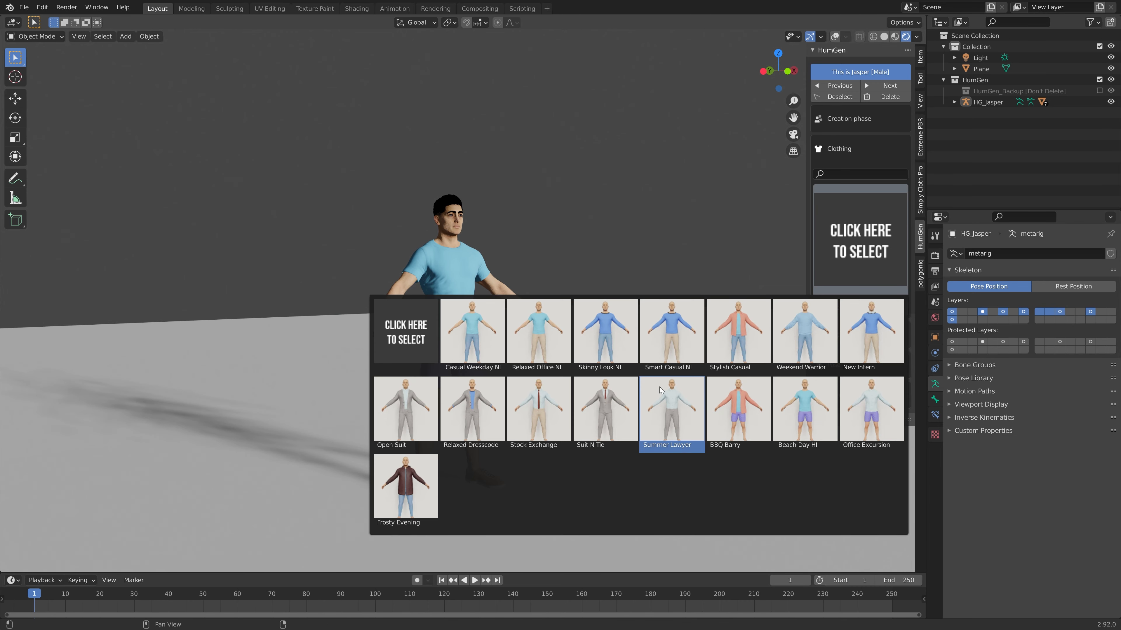
left_click(537, 409)
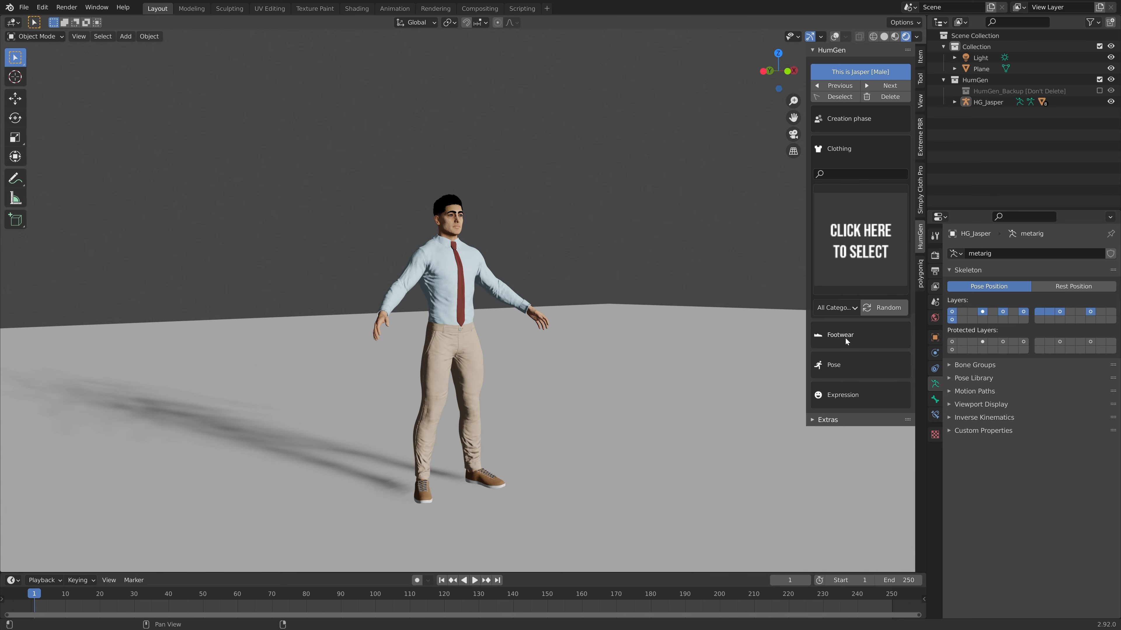
Put the human in the Walking pose from the pose library.
left_click(841, 364)
left_click(841, 366)
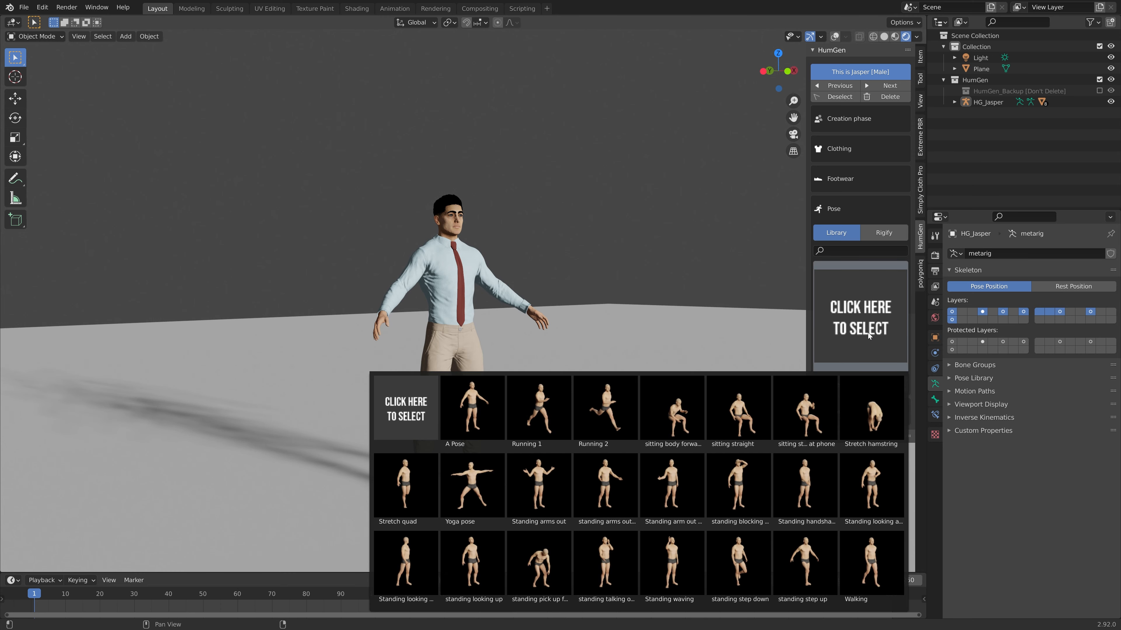
left_click(856, 538)
Apply the smiling Cheeky s... expression to the human and view the face up close from the front.
left_click(852, 412)
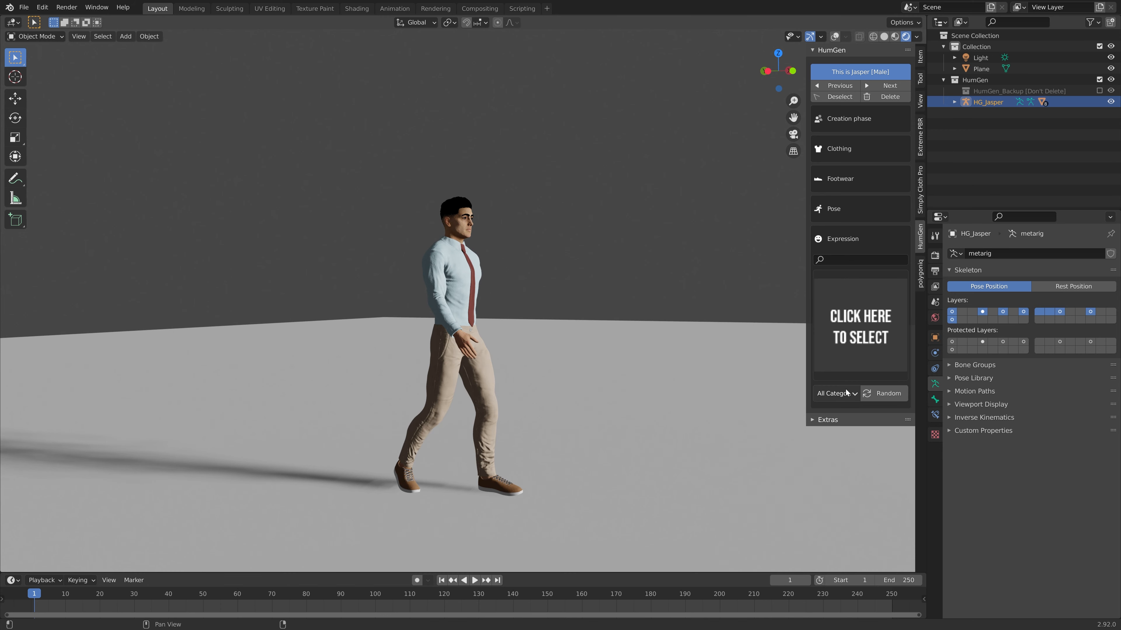
left_click(833, 314)
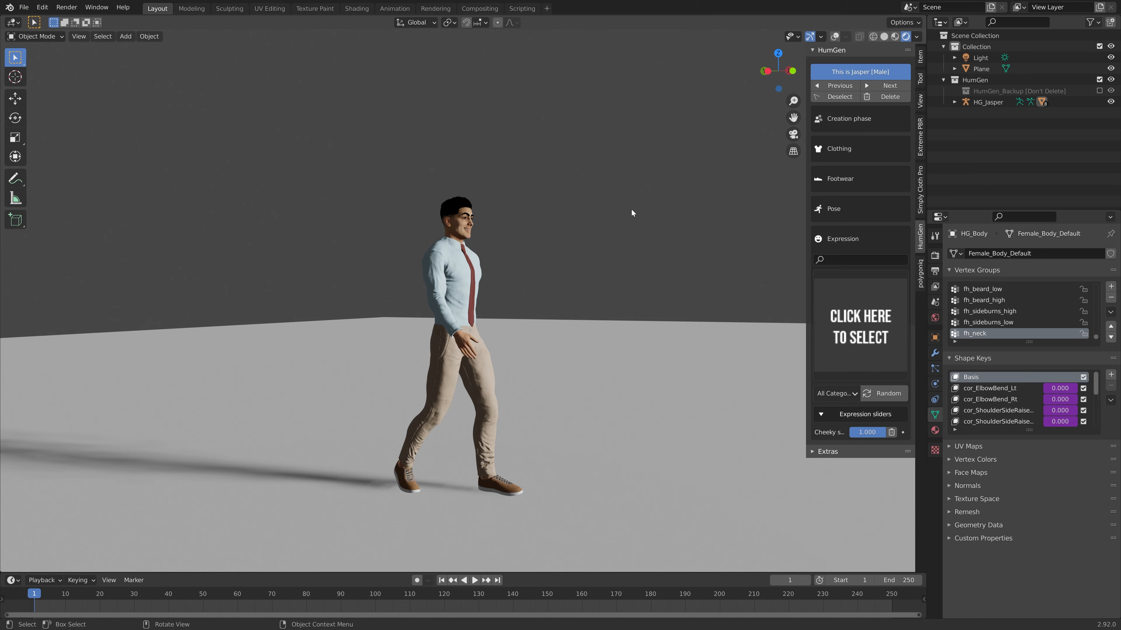
scroll(631, 210, "up", 5)
scroll(553, 296, "up", 5)
middle_click_drag(592, 169, 573, 371, "shift")
middle_click_drag(574, 371, 549, 354)
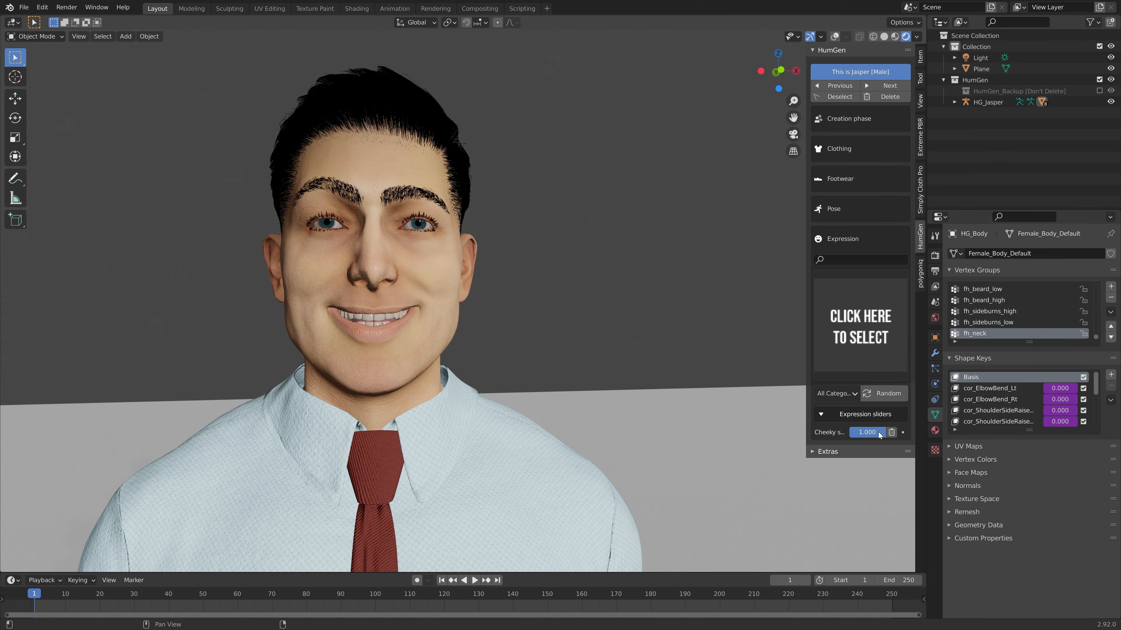
Reduce the Cheeky s... expression strength to 0.425 and check the whole figure from several distances.
mouse_move(878, 432)
left_mouse_down()
mouse_move(840, 432)
mouse_move(864, 432)
left_mouse_up()
scroll(653, 354, "down", 4)
middle_click_drag(595, 346, 600, 283)
scroll(636, 347, "down", 6)
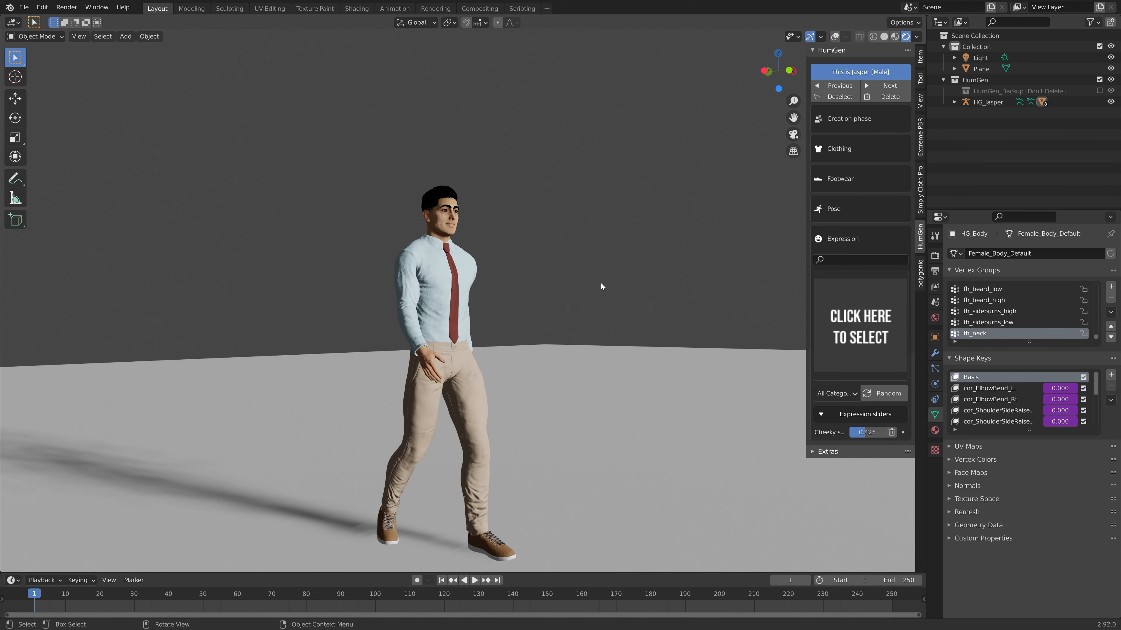
scroll(601, 286, "up", 7)
scroll(616, 345, "down", 4)
middle_click_drag(616, 346, 597, 238, "shift")
scroll(595, 189, "down", 2)
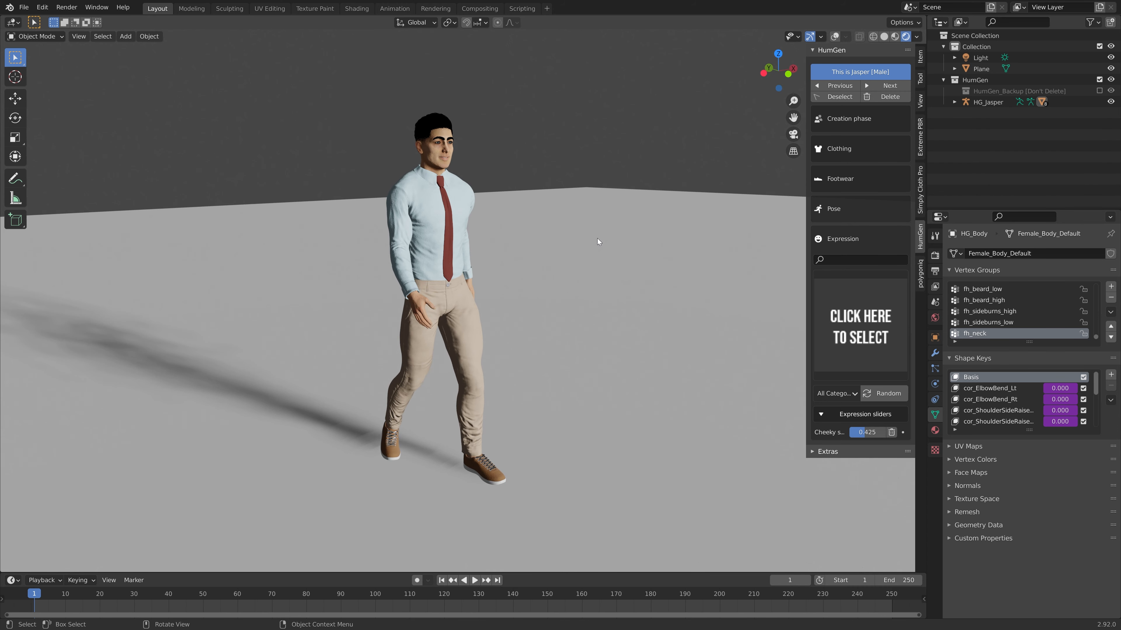